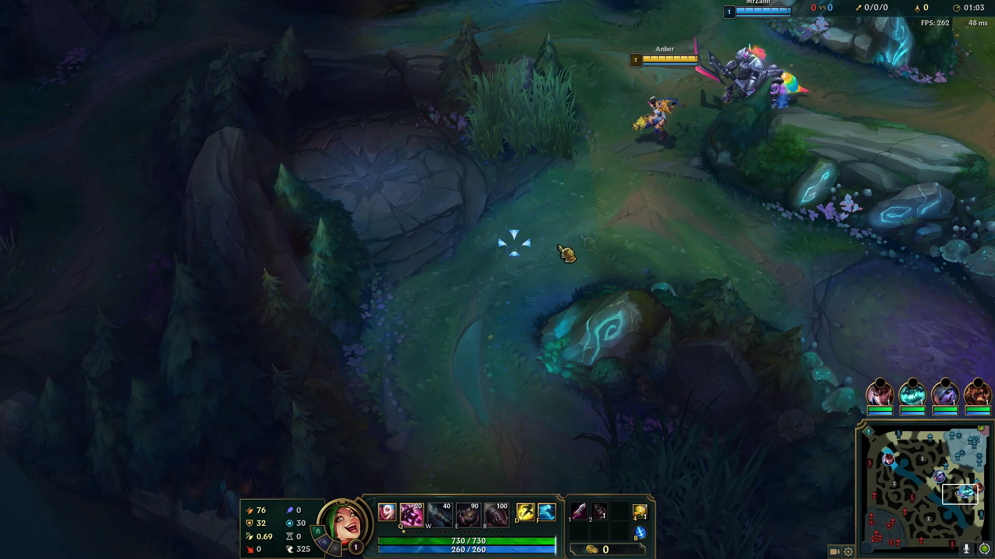
# - Check the match scoreboard, hide it again, and bring up the game options
pyautogui.press('q')
pyautogui.press('Tab')
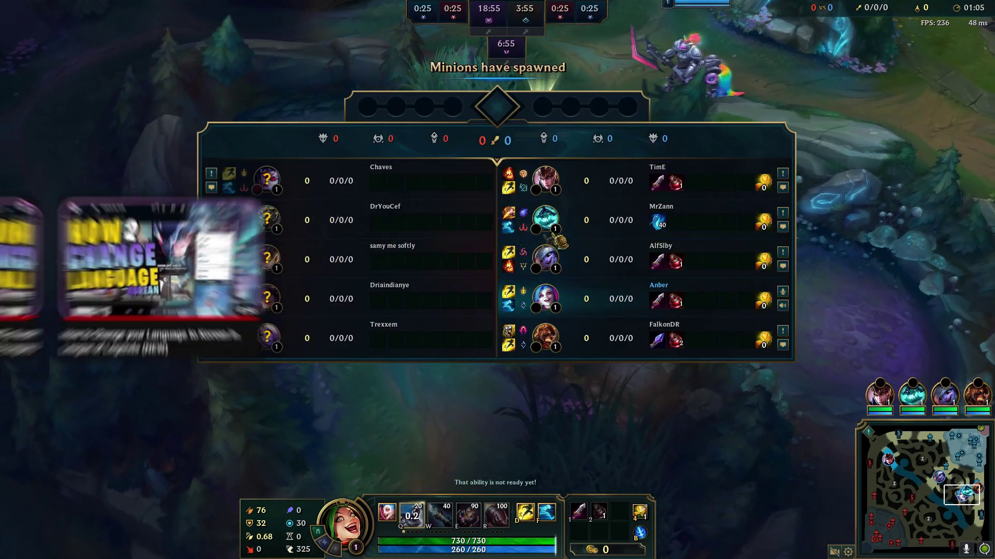
pyautogui.press('q')
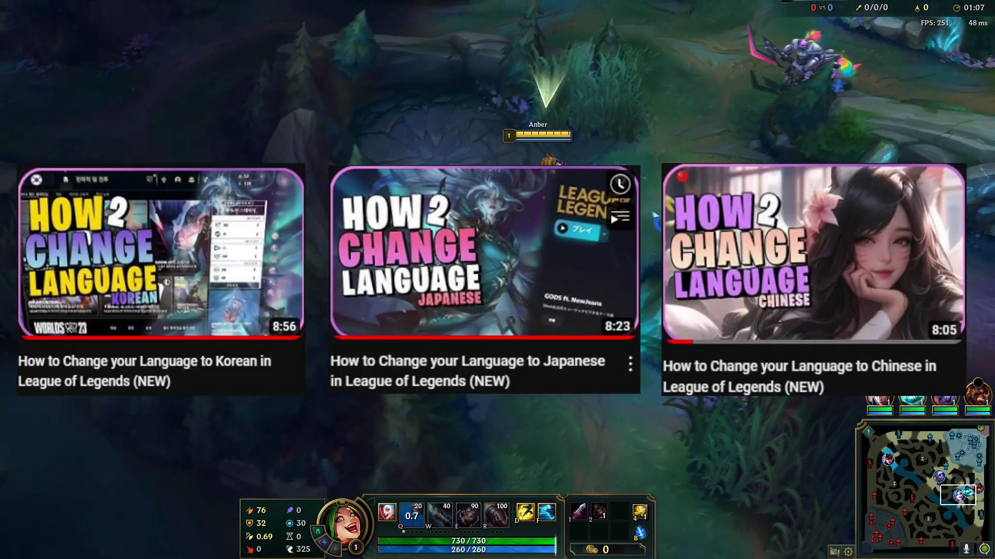
pyautogui.press('Escape')
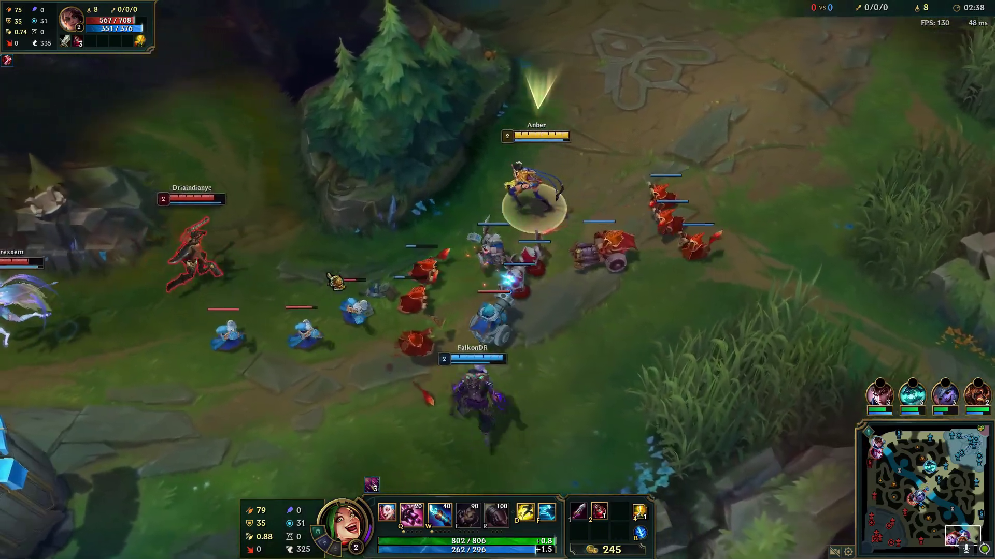
# - Fight in lane as Jinx, moving around, attacking minions, casting Zap and swapping weapons
pyautogui.rightClick(352, 230)
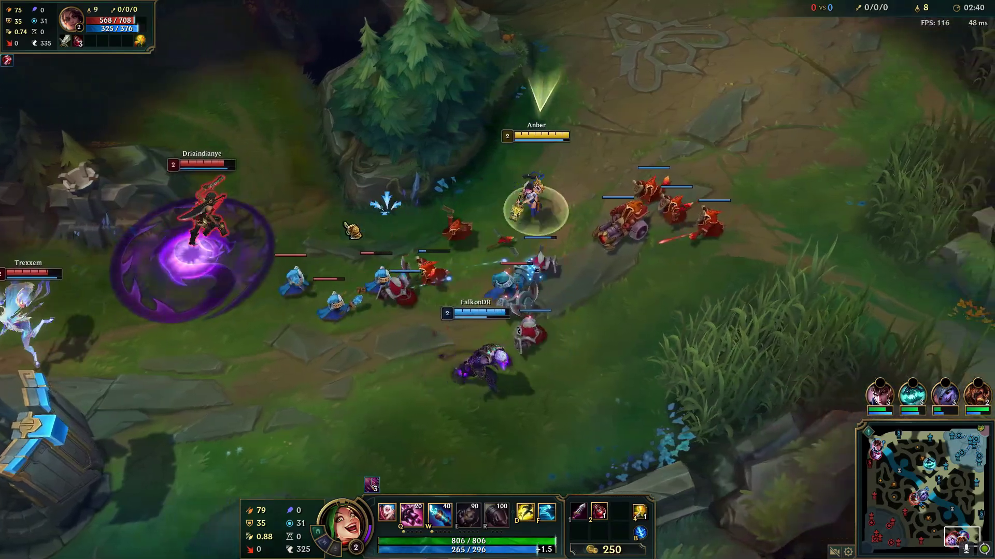
pyautogui.press('q')
pyautogui.press('w')
pyautogui.rightClick(289, 220)
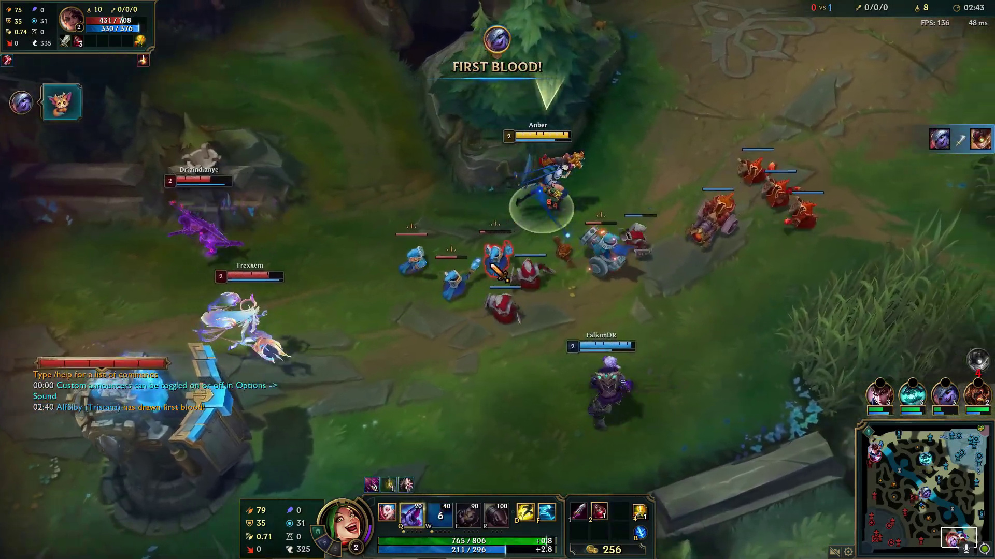
pyautogui.press('q')
pyautogui.rightClick(621, 195)
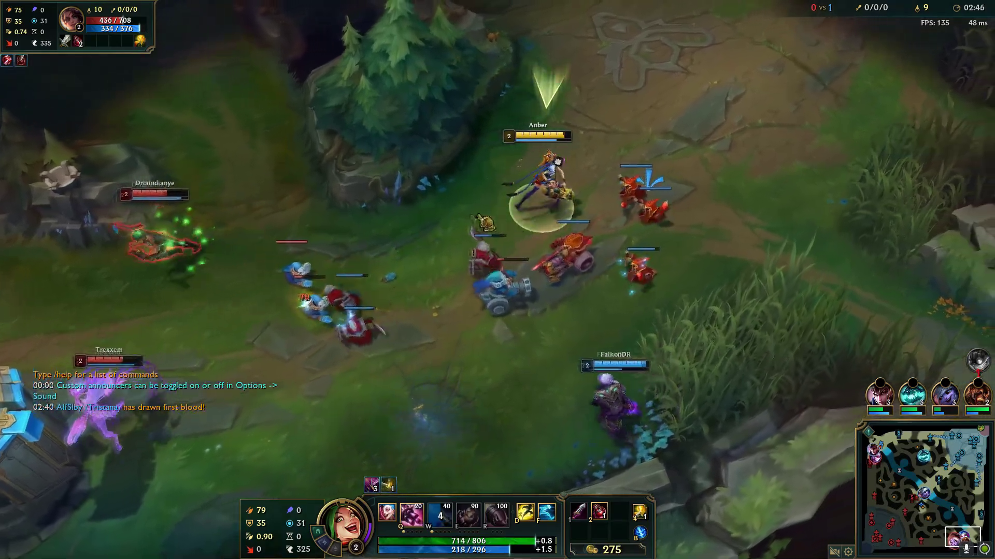
pyautogui.rightClick(662, 228)
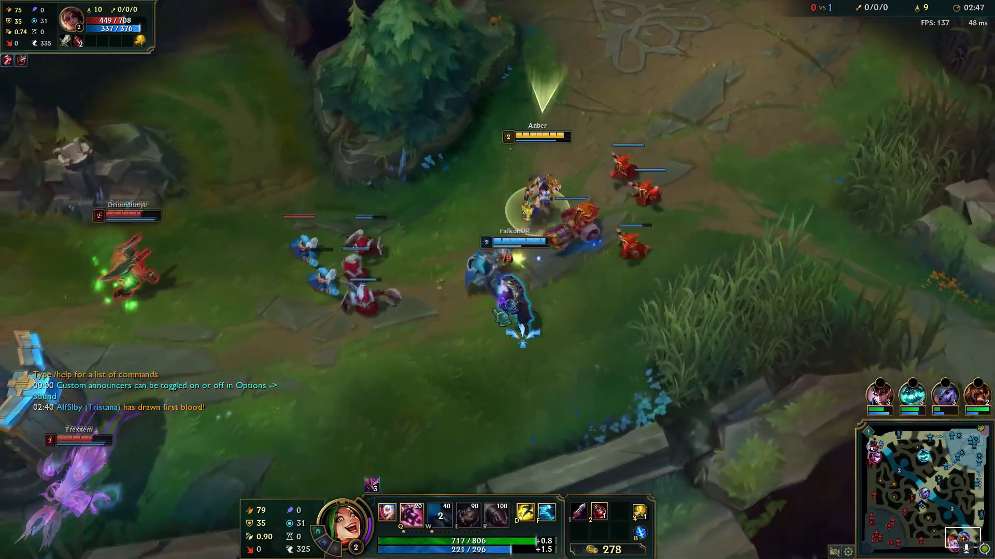
pyautogui.rightClick(438, 151)
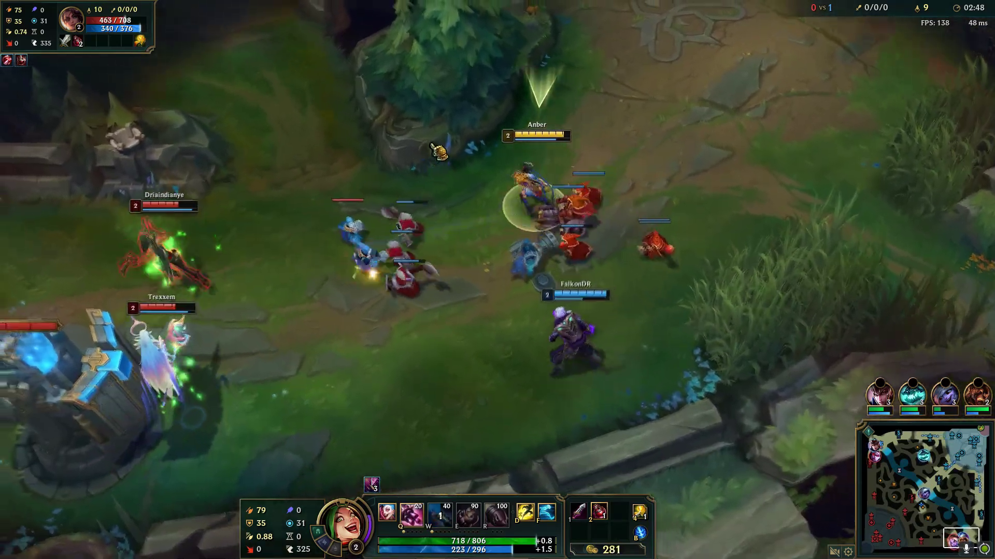
pyautogui.press('Tab')
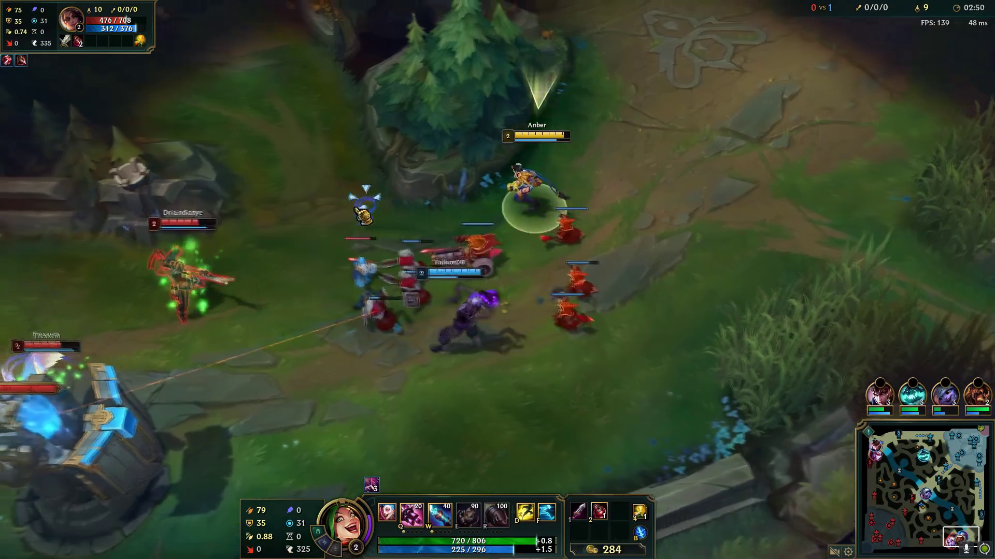
pyautogui.rightClick(354, 259)
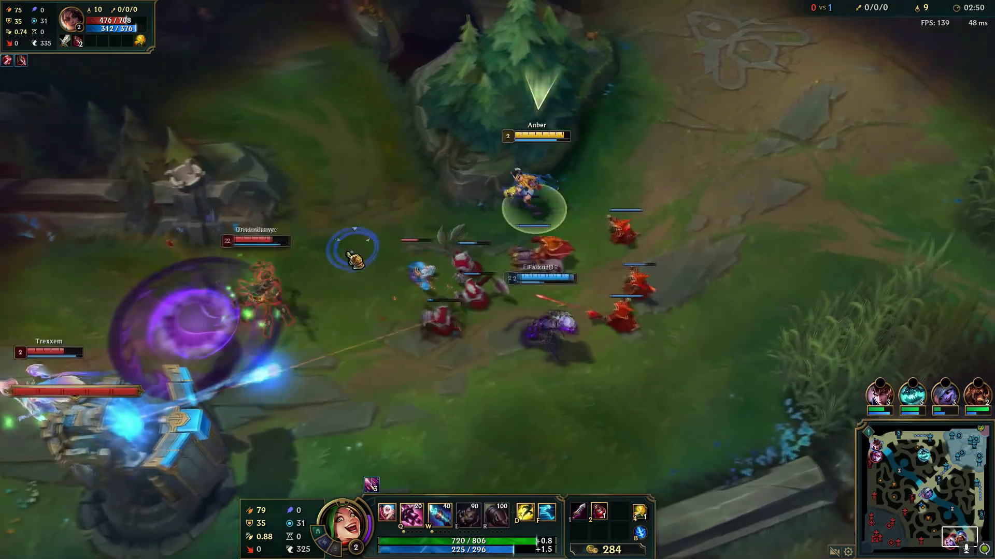
pyautogui.rightClick(426, 328)
pyautogui.press('w')
pyautogui.rightClick(730, 238)
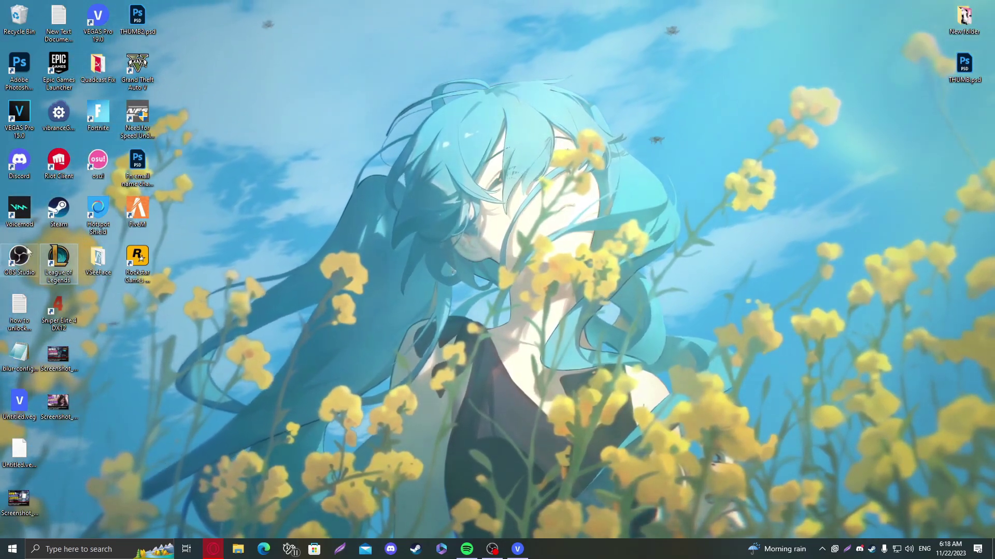
# - Sign in to Riot Client with the account credentials, launch League of Legends, then close it
pyautogui.doubleClick(78, 252)
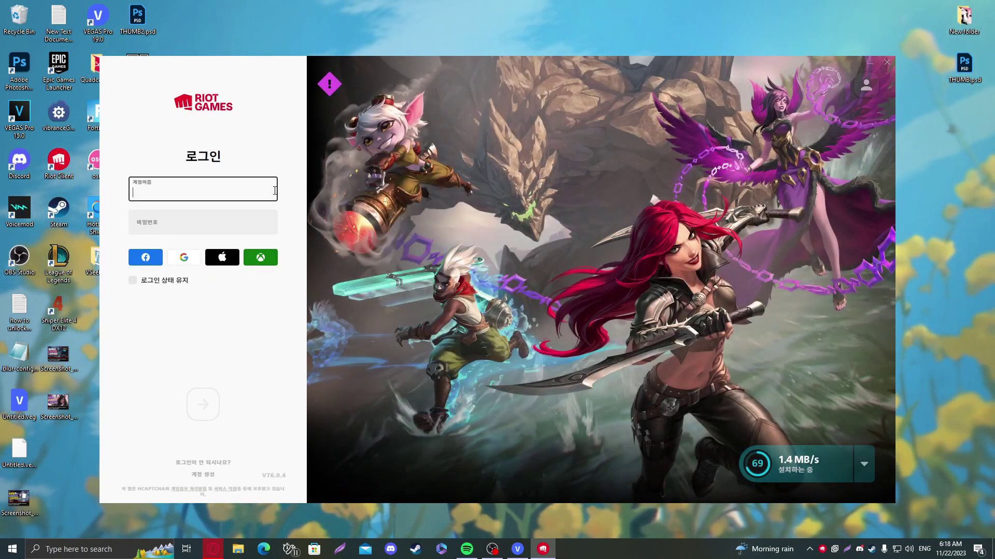
pyautogui.write('bi')
pyautogui.press('Tab')
pyautogui.hotkey('ctrl', 'v')
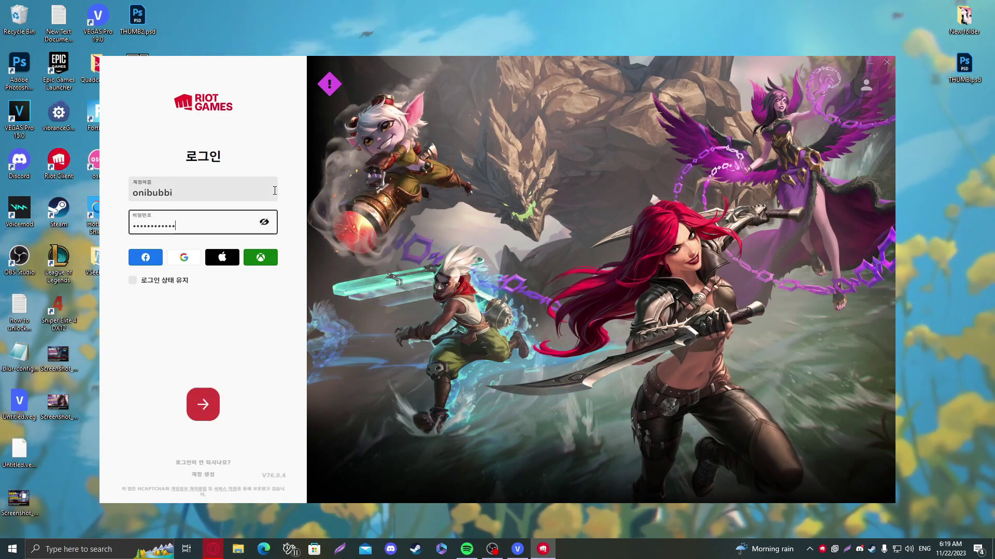
pyautogui.press('Return')
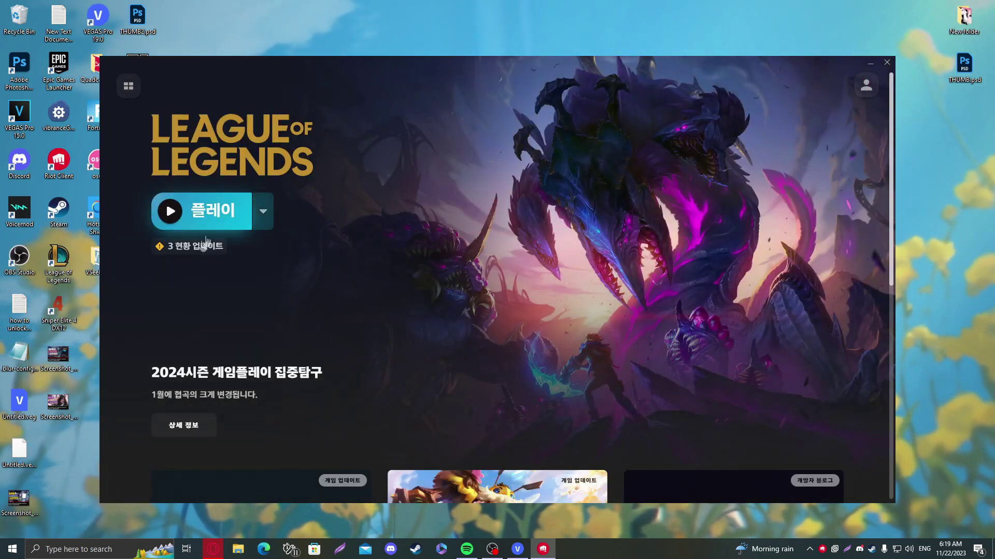
pyautogui.click(201, 211)
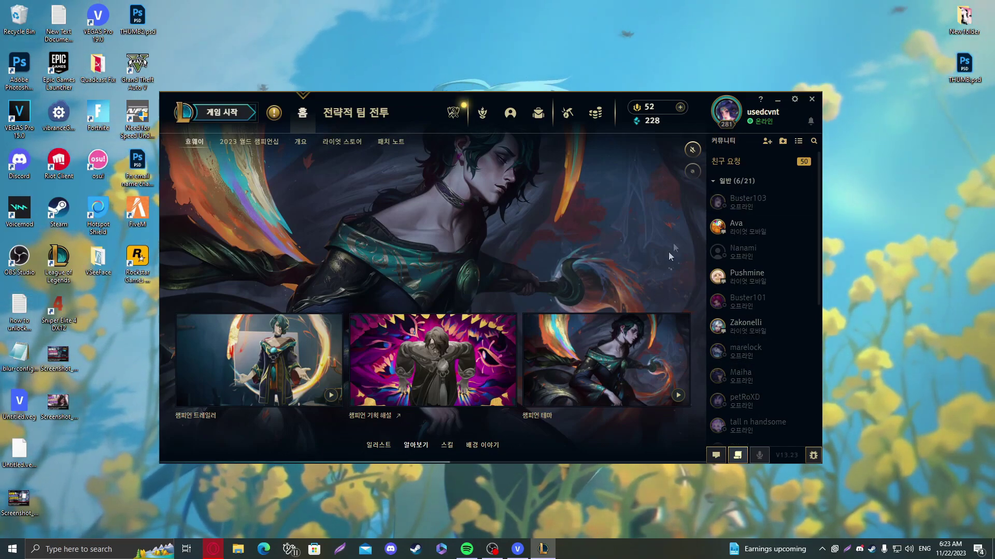
pyautogui.click(811, 99)
# - Exit the League client, pin the Riot Client tray icon, and exit Riot Client from it
pyautogui.click(465, 297)
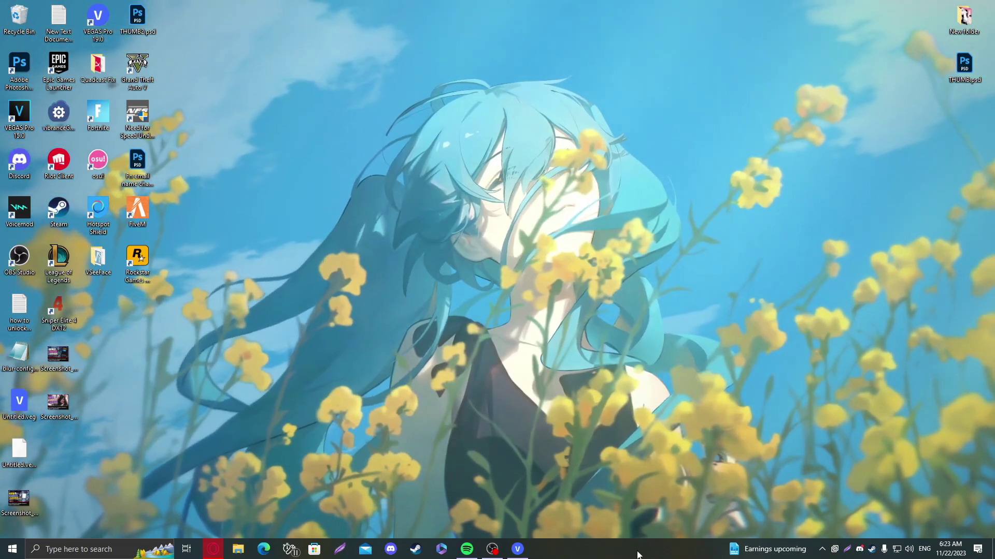
pyautogui.click(821, 548)
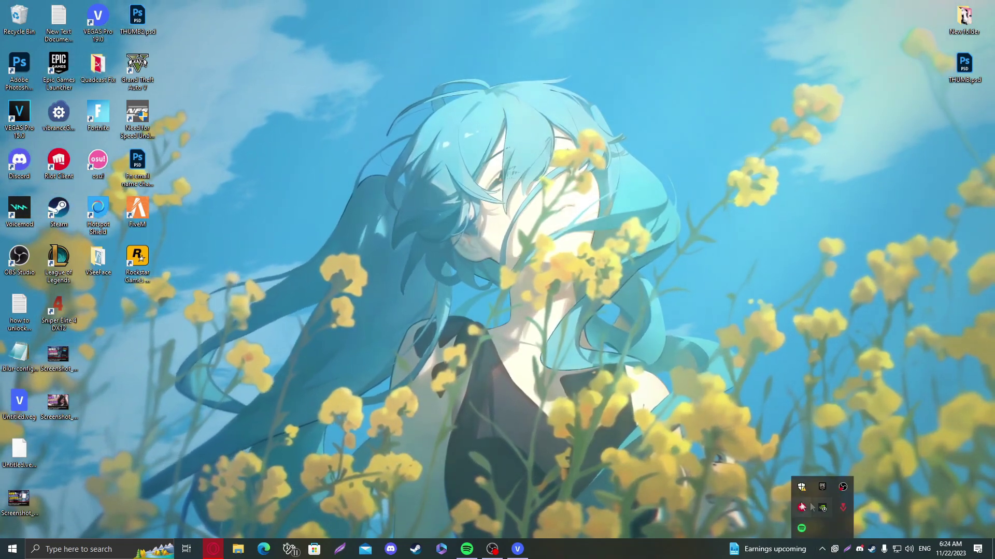
pyautogui.moveTo(800, 512); pyautogui.dragTo(822, 549)
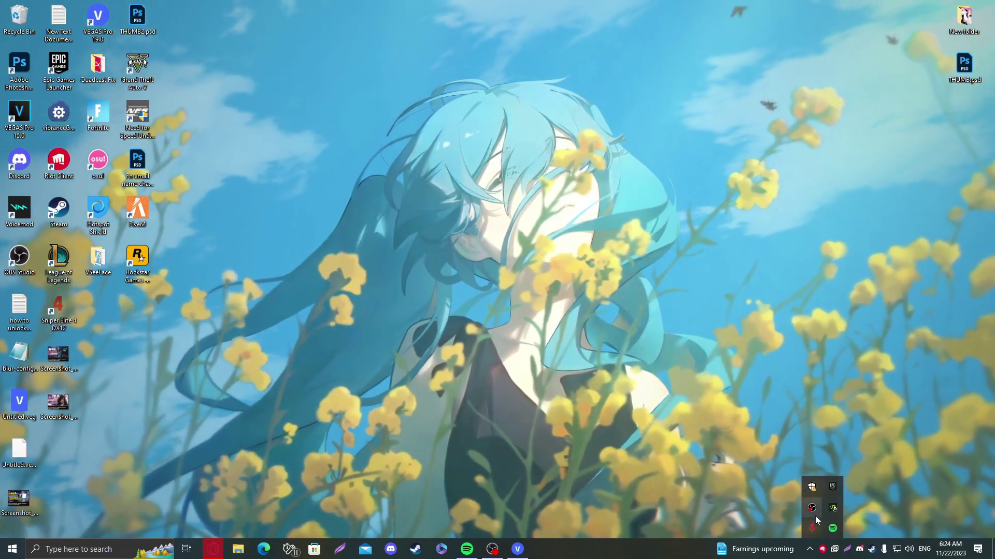
pyautogui.click(823, 549)
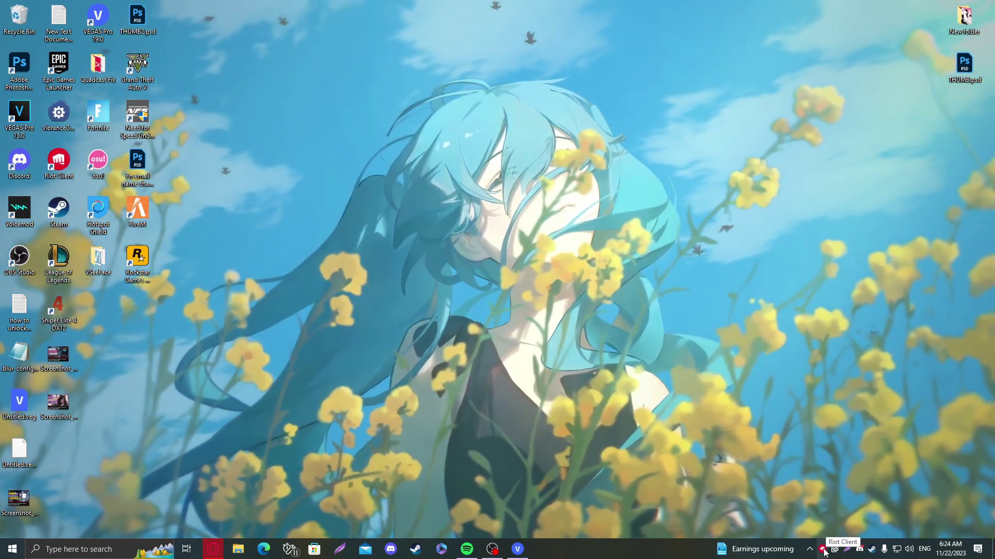
pyautogui.rightClick(823, 549)
pyautogui.click(849, 539)
# - Review the running processes in Task Manager, sorted by Name
pyautogui.rightClick(642, 549)
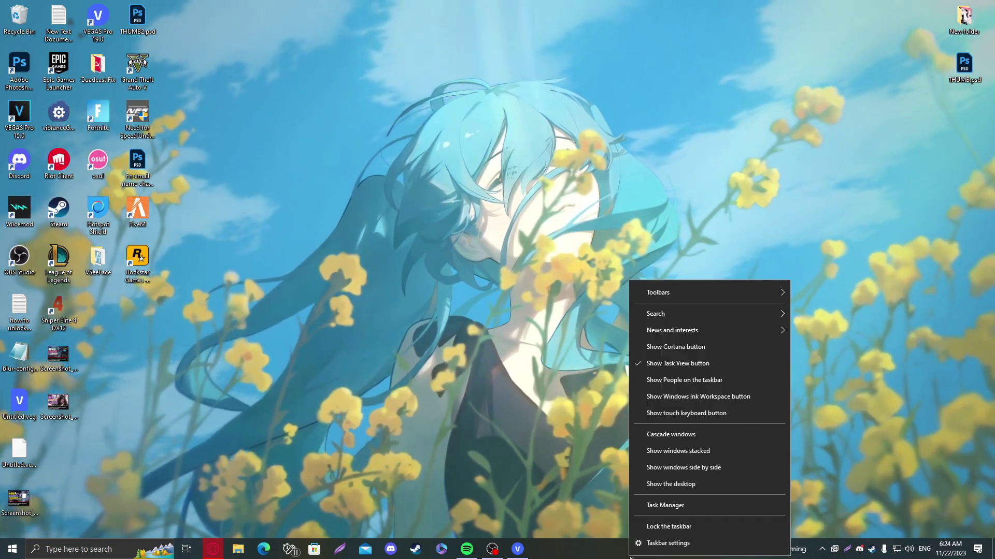
pyautogui.click(663, 506)
pyautogui.moveTo(307, 147); pyautogui.dragTo(474, 88)
pyautogui.scroll(-5, 406, 203)
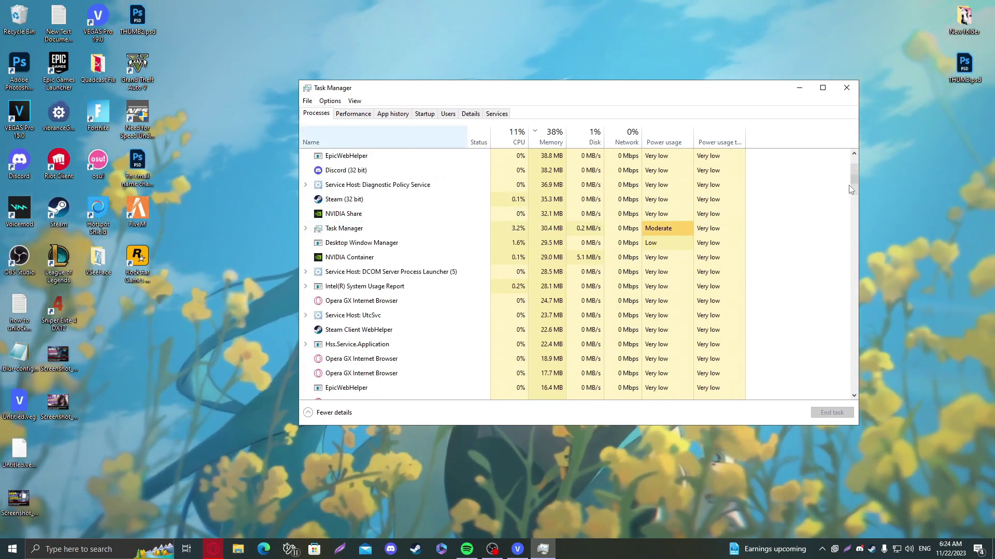
pyautogui.click(363, 140)
pyautogui.scroll(3, 460, 223)
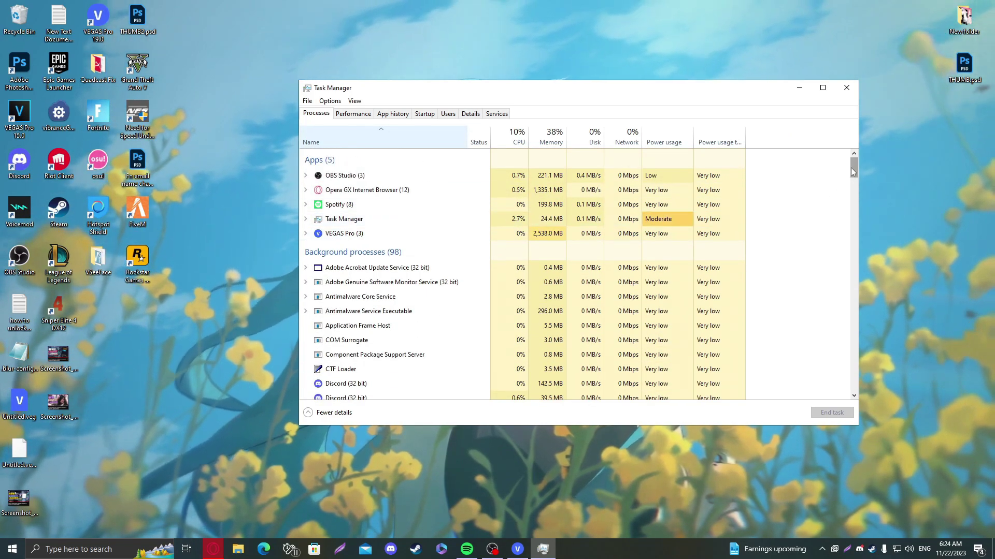
pyautogui.moveTo(853, 171); pyautogui.dragTo(506, 202)
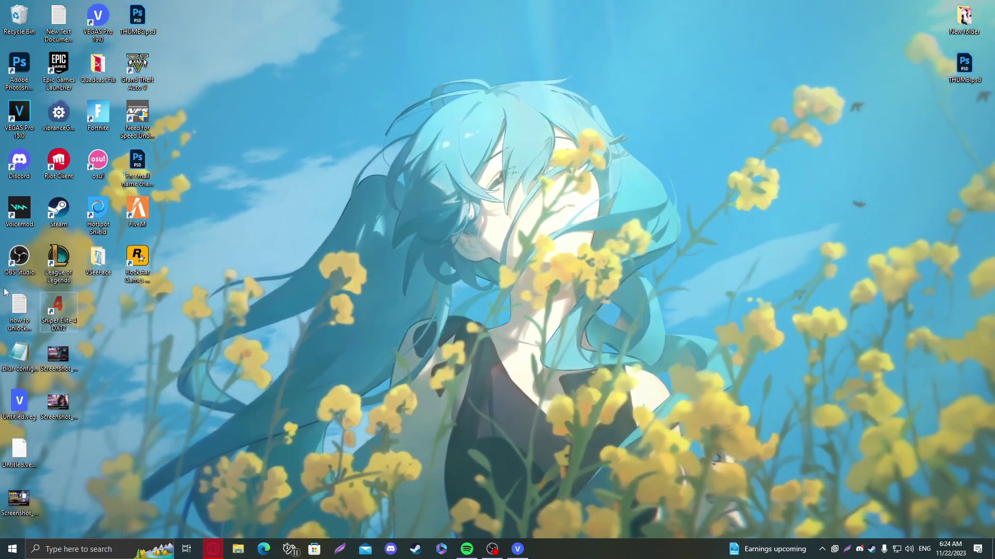
pyautogui.rightClick(61, 277)
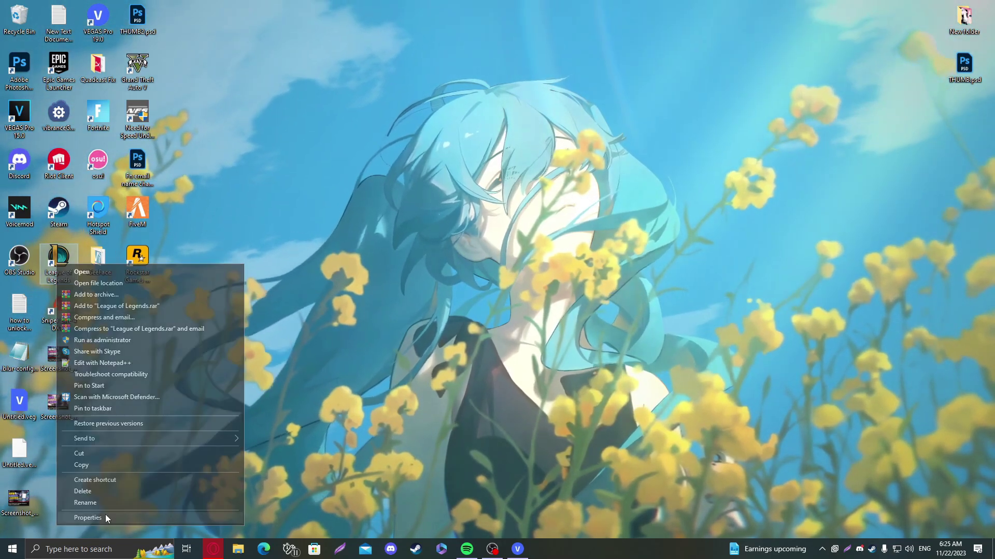
pyautogui.click(88, 517)
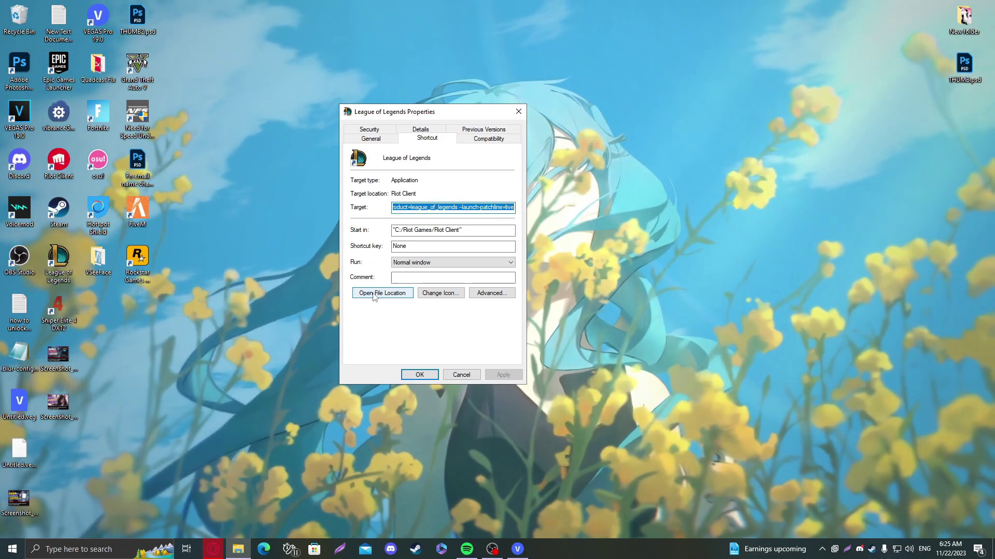
pyautogui.click(375, 293)
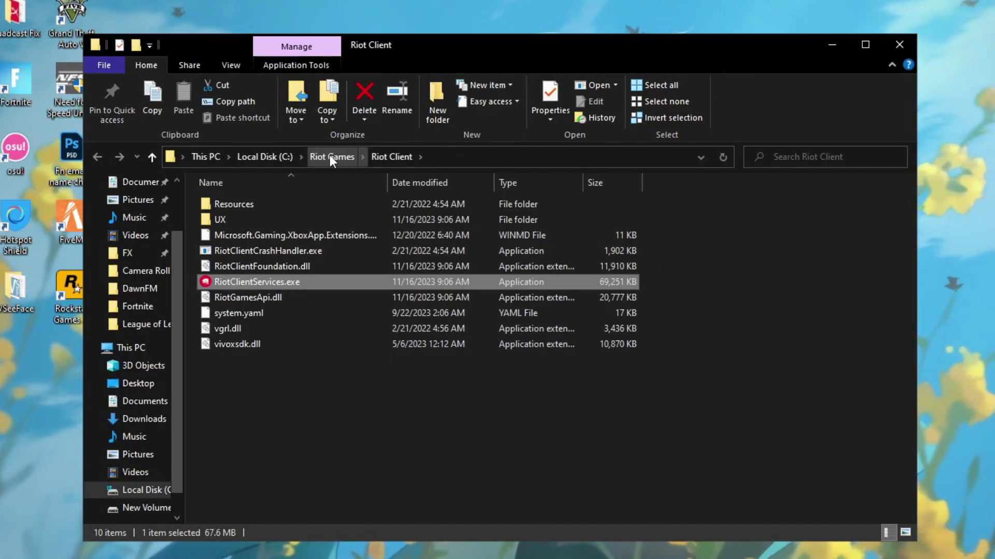
pyautogui.click(330, 156)
pyautogui.doubleClick(245, 206)
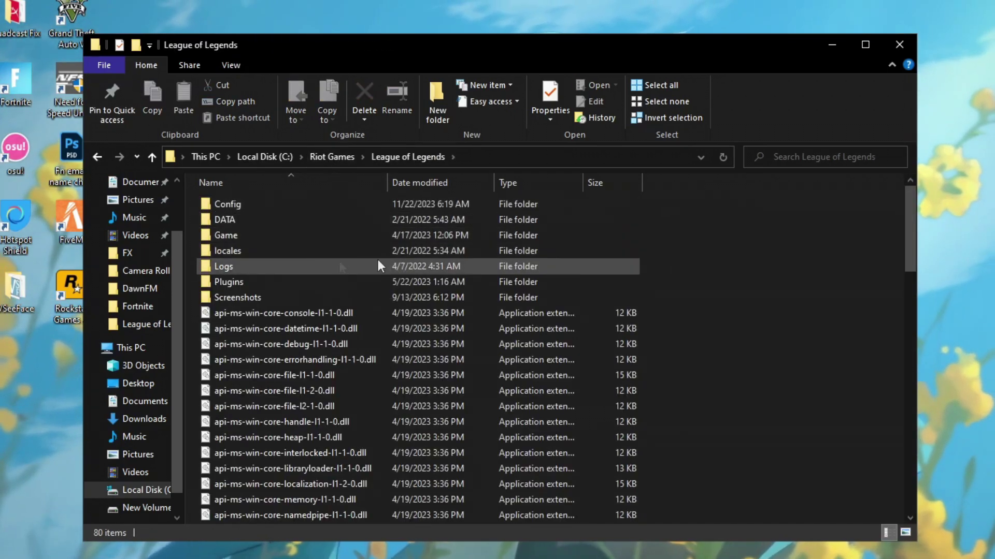
pyautogui.scroll(-18, 756, 223)
pyautogui.scroll(11, 710, 196)
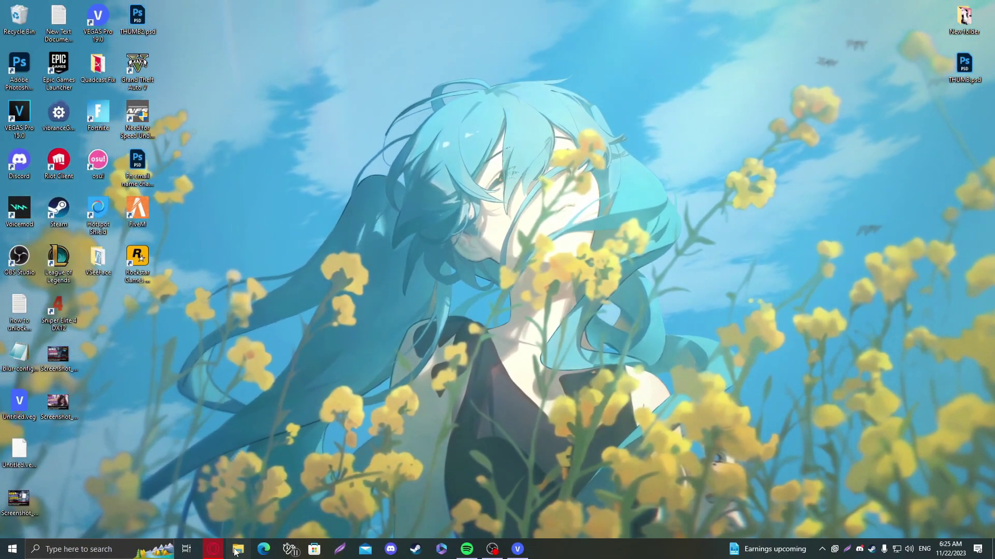
pyautogui.press('super+e')
# - Browse This PC > Local Disk (C:) > Riot Games > League of Legends to reach LeagueClient.exe
pyautogui.click(179, 345)
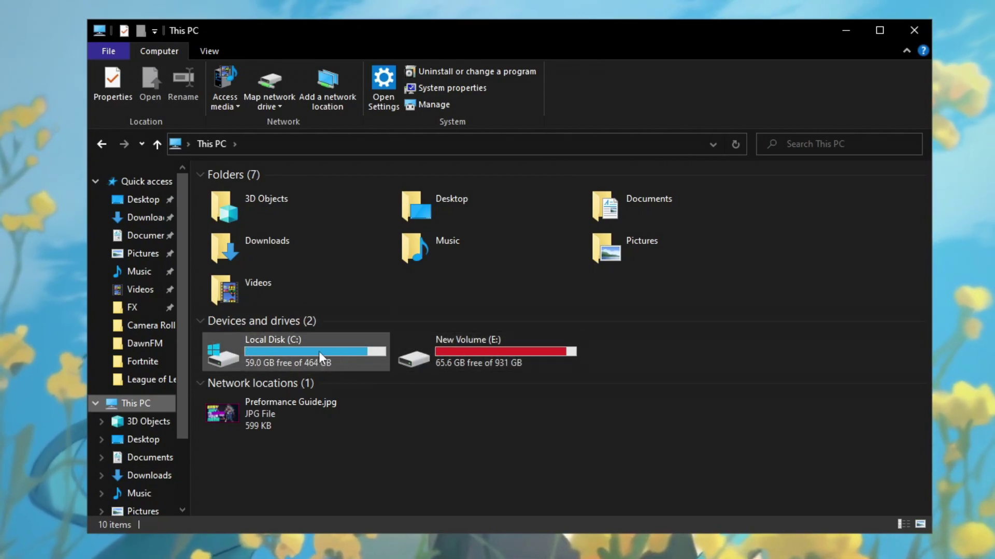
pyautogui.doubleClick(279, 340)
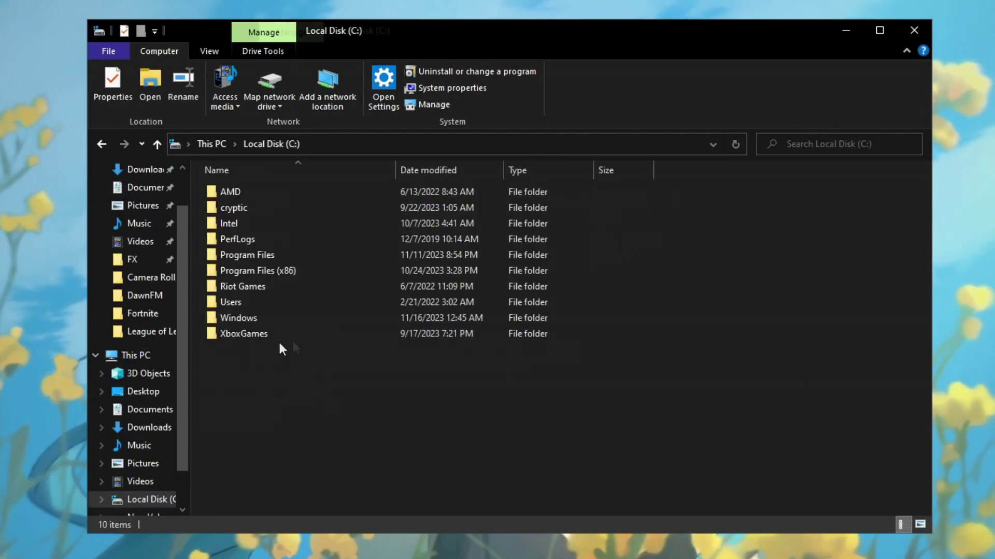
pyautogui.doubleClick(253, 288)
pyautogui.click(238, 193)
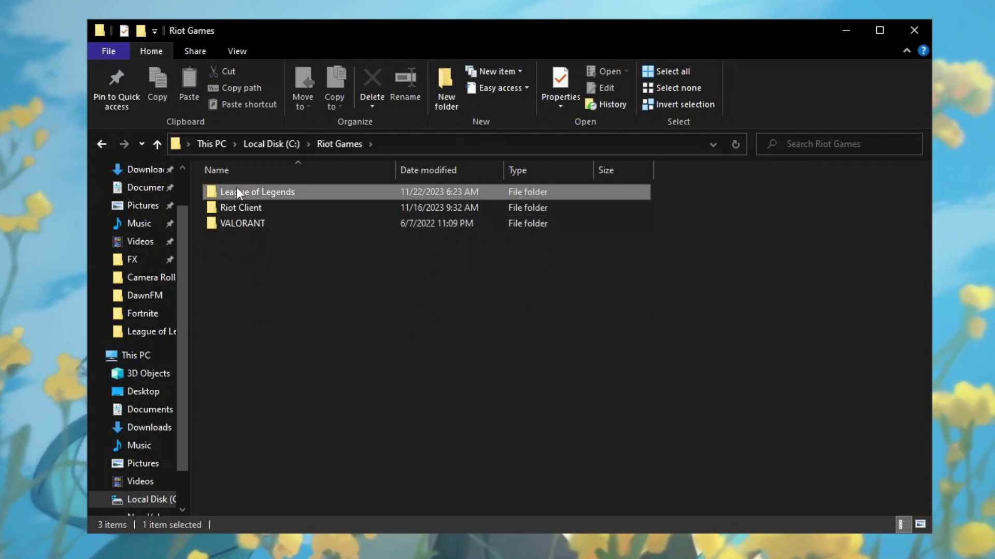
pyautogui.doubleClick(238, 191)
pyautogui.scroll(-12, 248, 215)
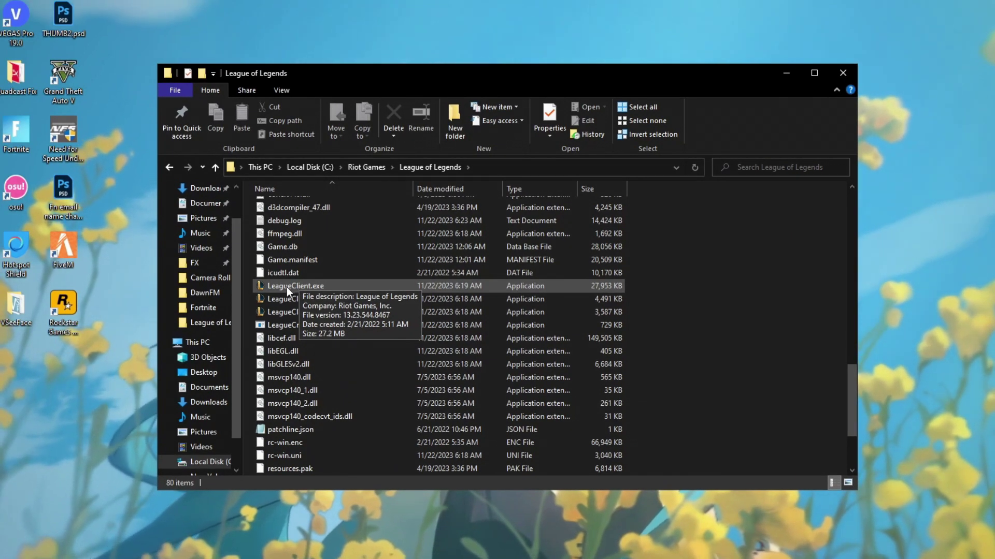
# - Create 'LeagueClient.exe - Shortcut' from LeagueClient.exe's right-click menu
pyautogui.rightClick(286, 287)
pyautogui.click(342, 542)
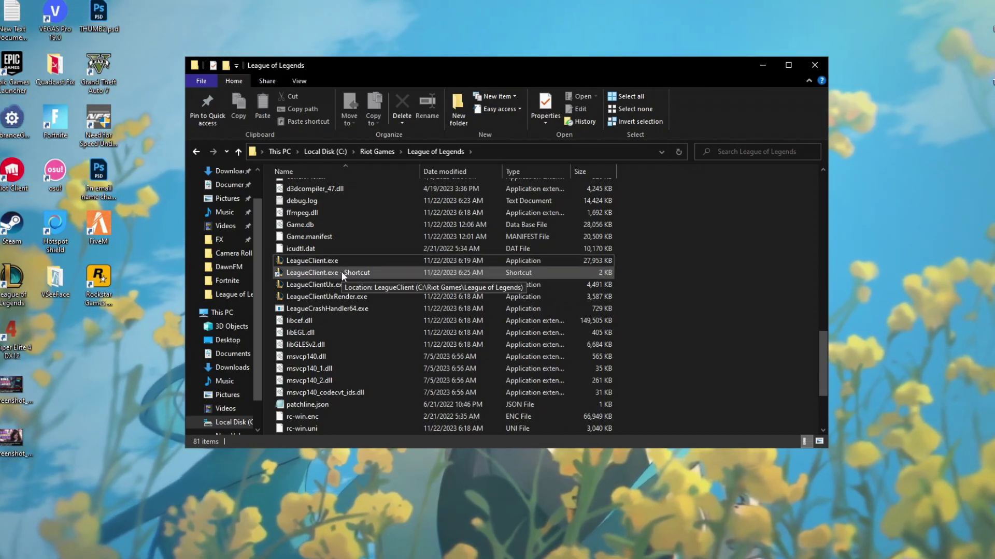
# - In the new shortcut's Properties, append --locale=en_GB to the Target field
pyautogui.rightClick(317, 272)
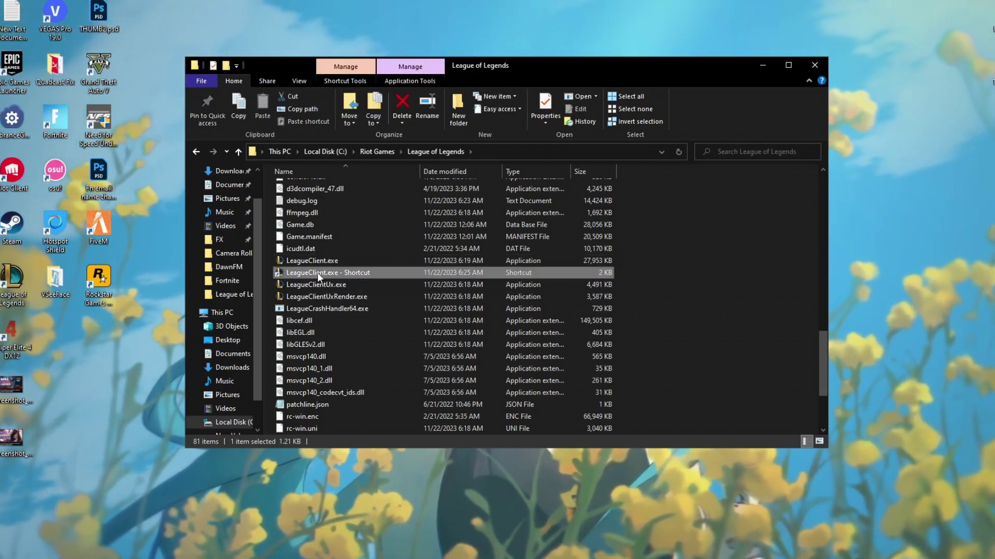
pyautogui.click(363, 543)
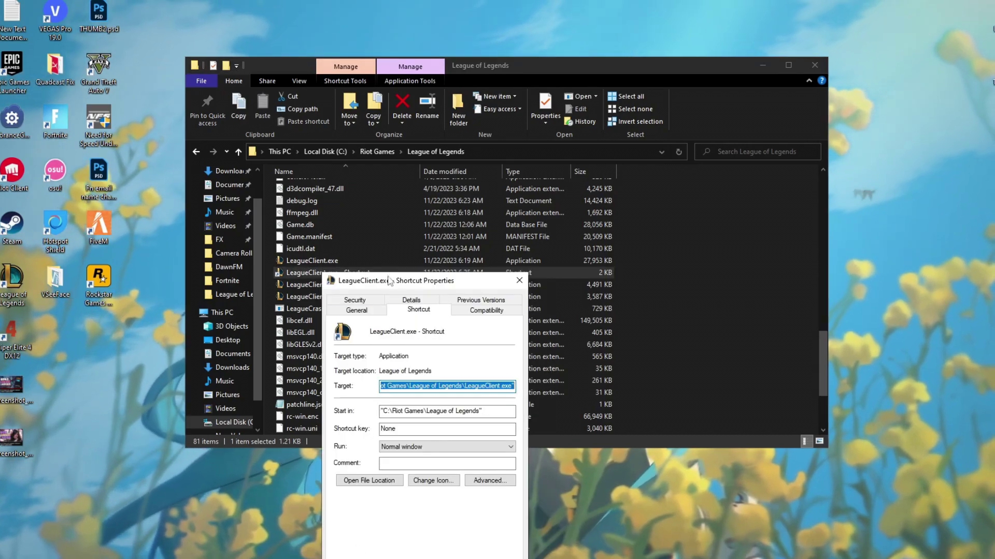
pyautogui.moveTo(394, 280); pyautogui.dragTo(501, 152)
pyautogui.click(513, 258)
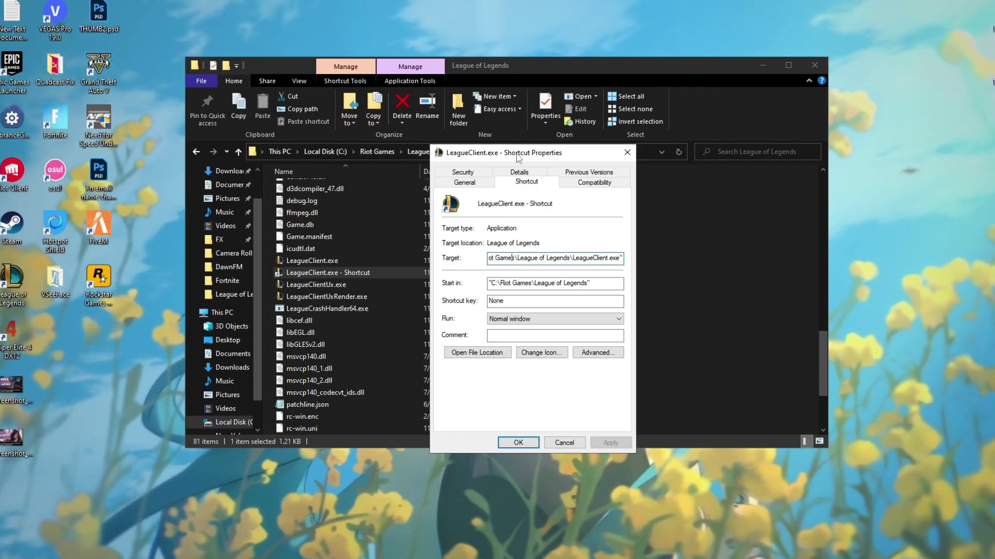
pyautogui.moveTo(518, 152); pyautogui.dragTo(472, 162)
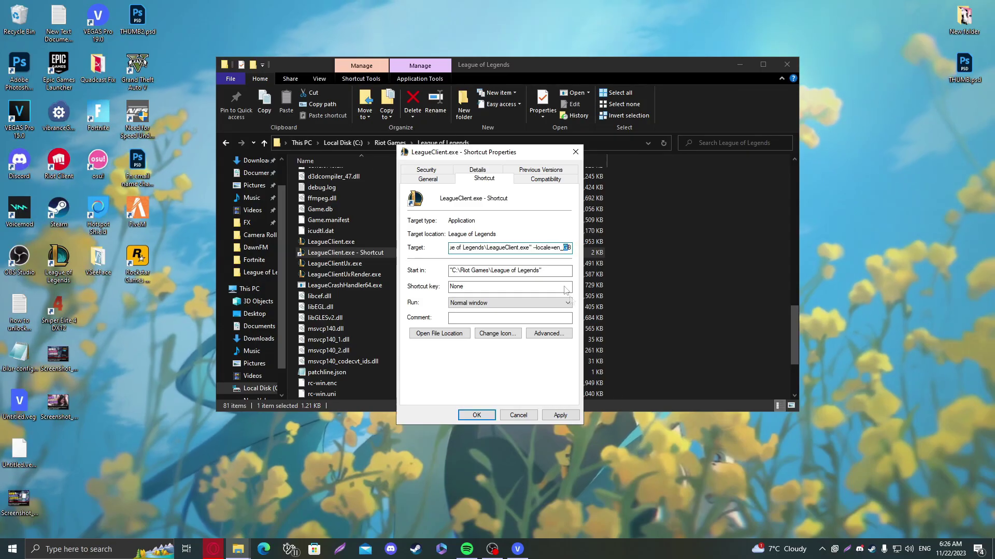
# - Save the edited Target with OK, closing the shortcut's Properties
pyautogui.click(822, 549)
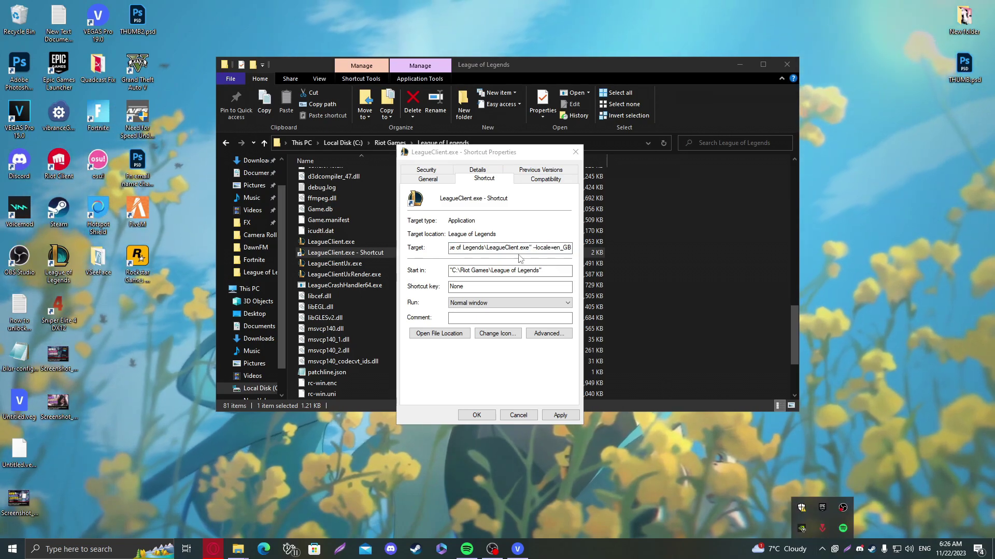
pyautogui.press('Escape')
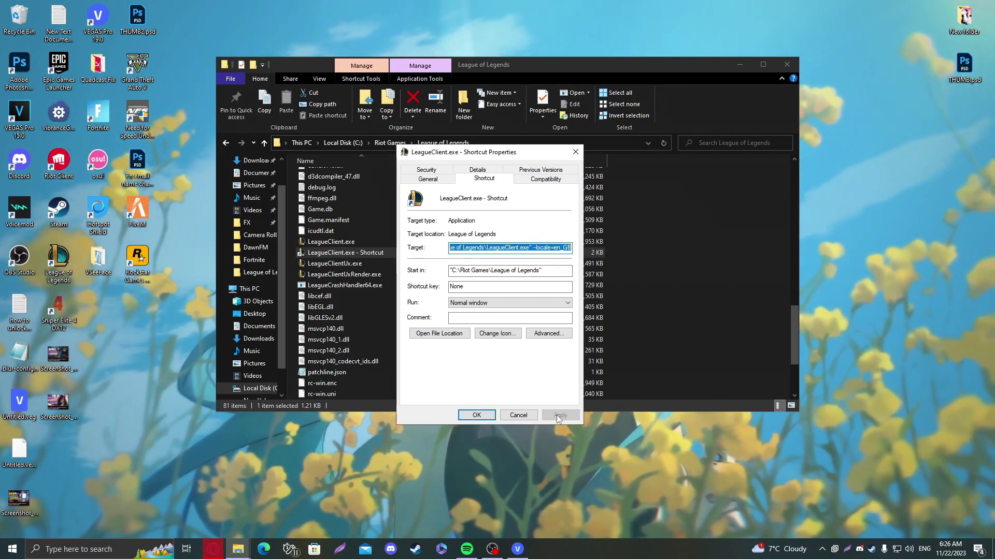
pyautogui.click(476, 415)
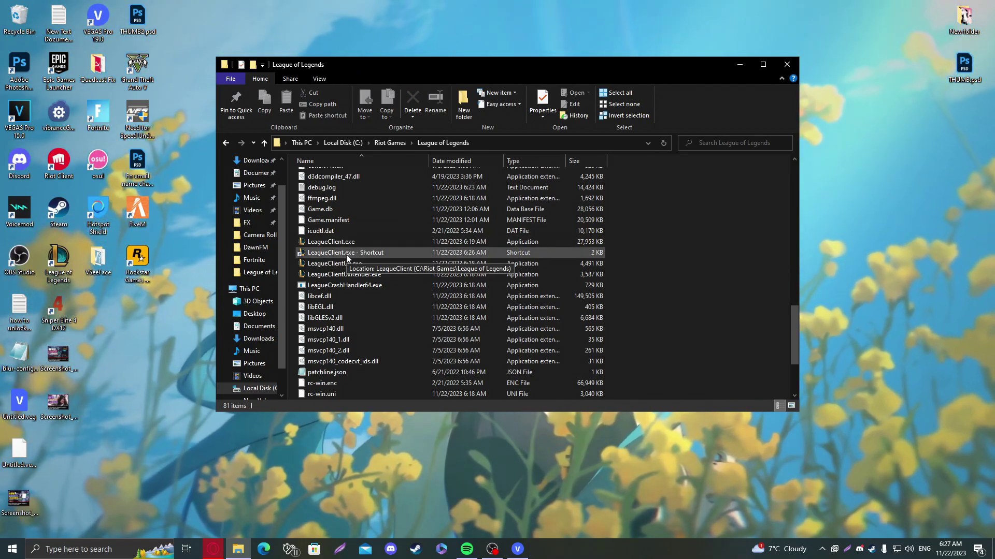
pyautogui.rightClick(337, 254)
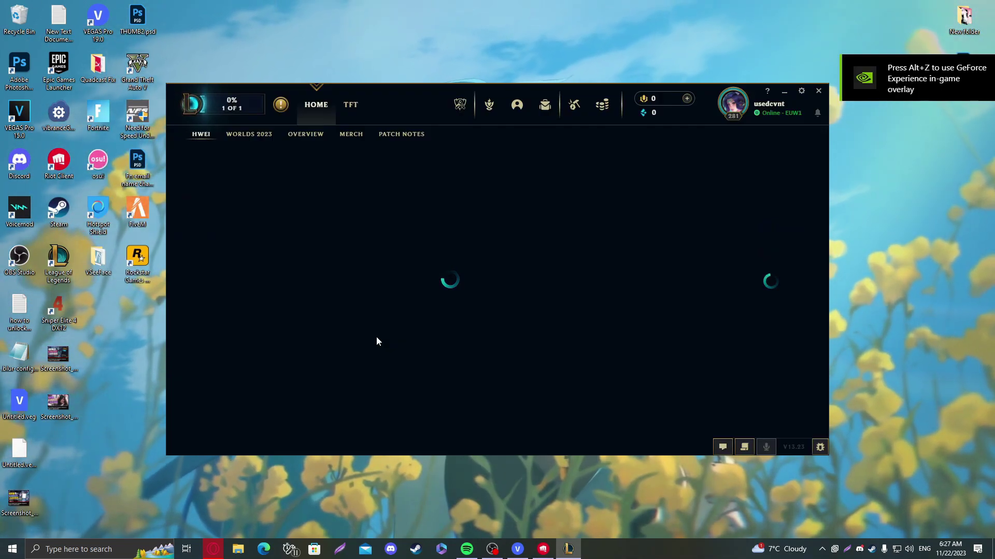
# - Reposition the League client and start a Training > Practice Tool game
pyautogui.moveTo(234, 107)
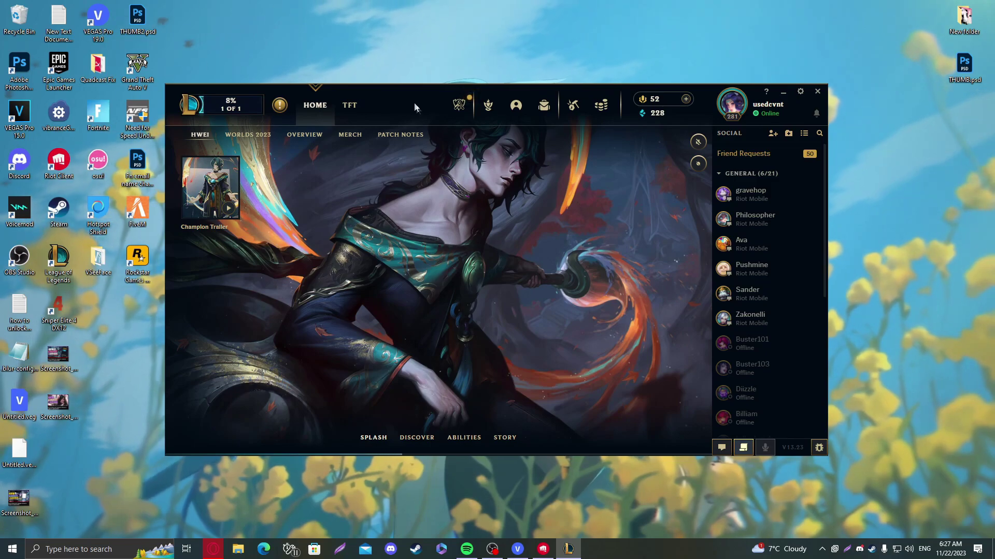
pyautogui.moveTo(415, 107); pyautogui.dragTo(435, 118)
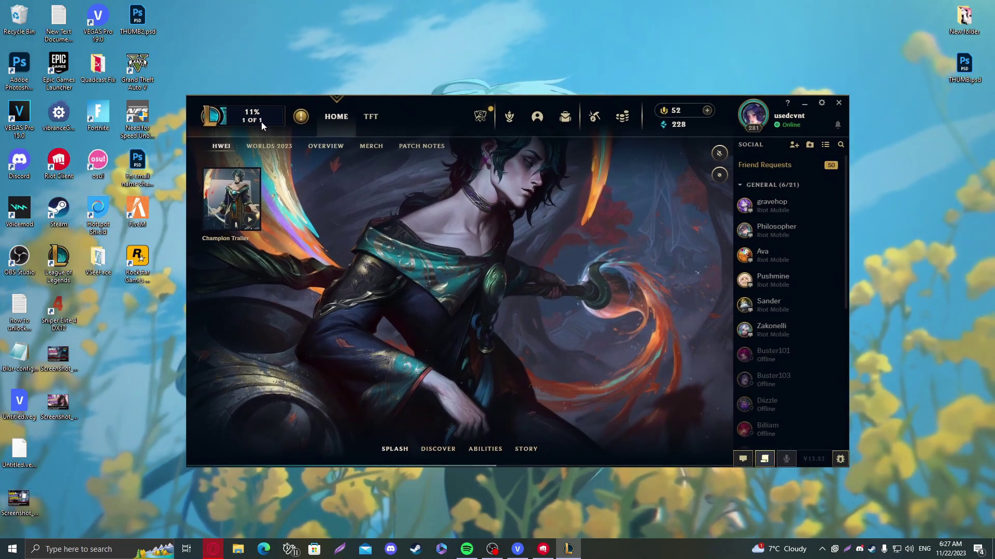
pyautogui.moveTo(415, 116); pyautogui.dragTo(450, 120)
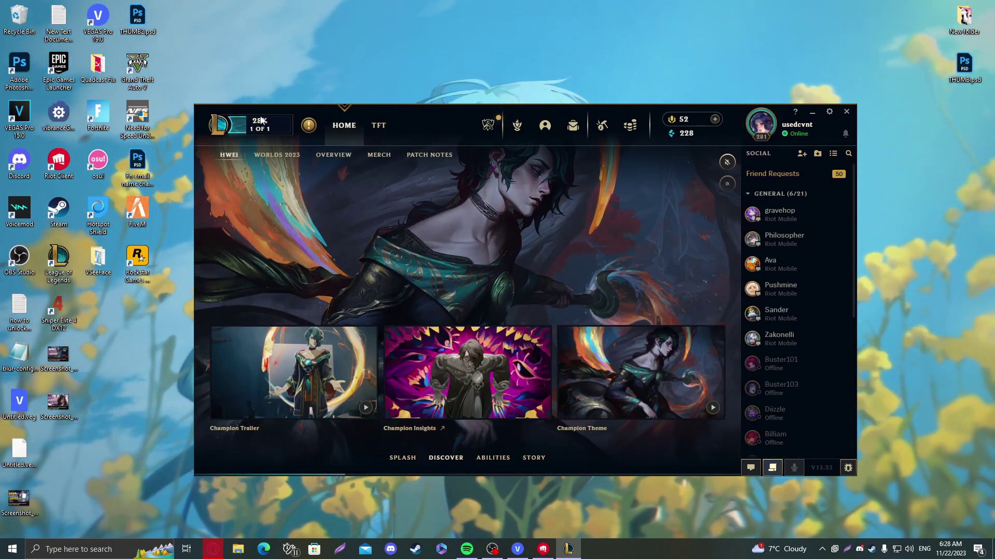
pyautogui.moveTo(288, 110); pyautogui.dragTo(333, 109)
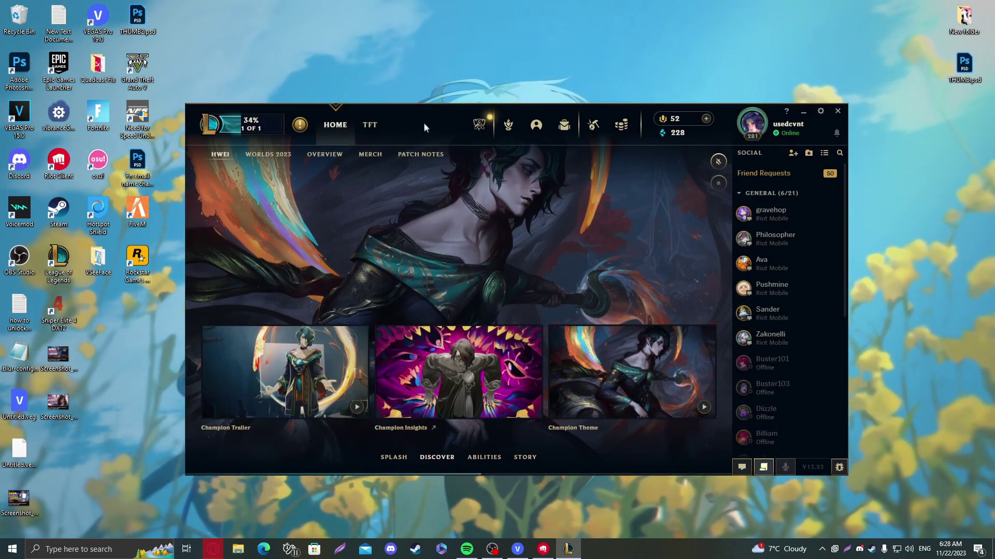
pyautogui.moveTo(424, 122); pyautogui.dragTo(426, 135)
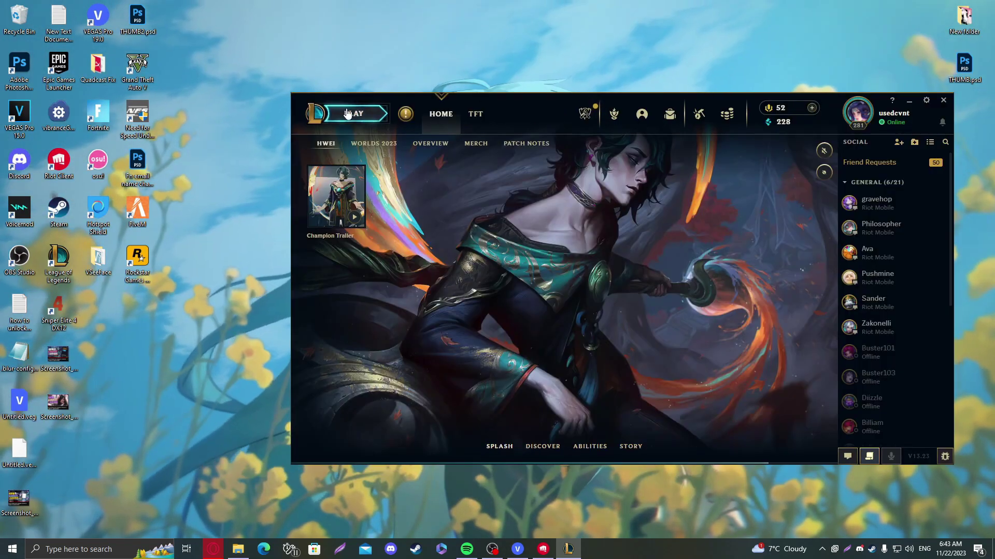
pyautogui.click(354, 114)
pyautogui.click(503, 144)
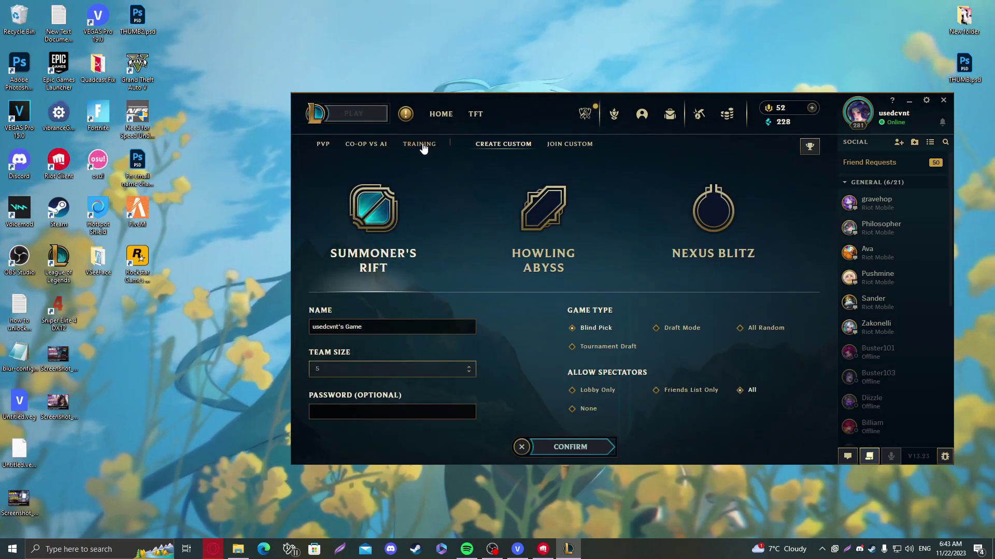
pyautogui.click(419, 143)
pyautogui.click(572, 447)
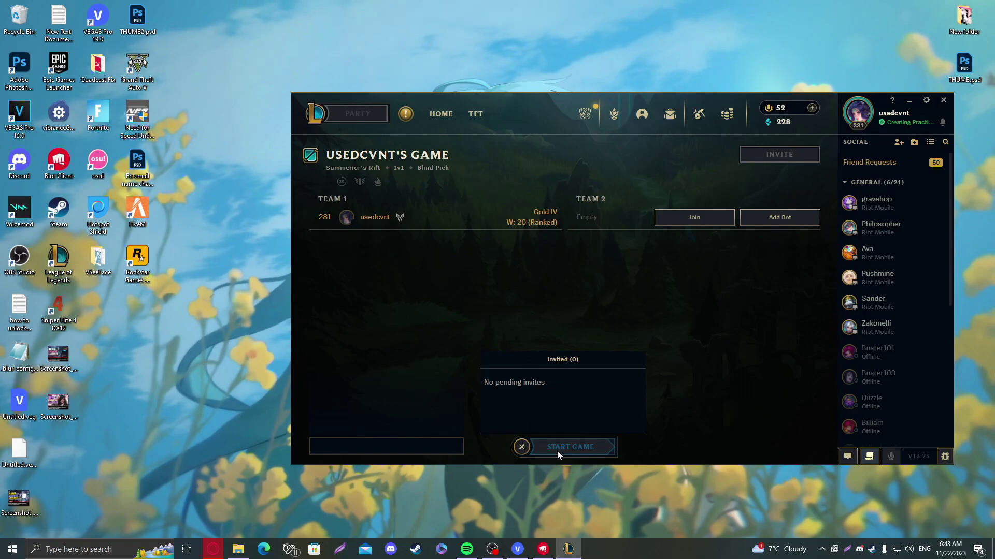
pyautogui.click(558, 447)
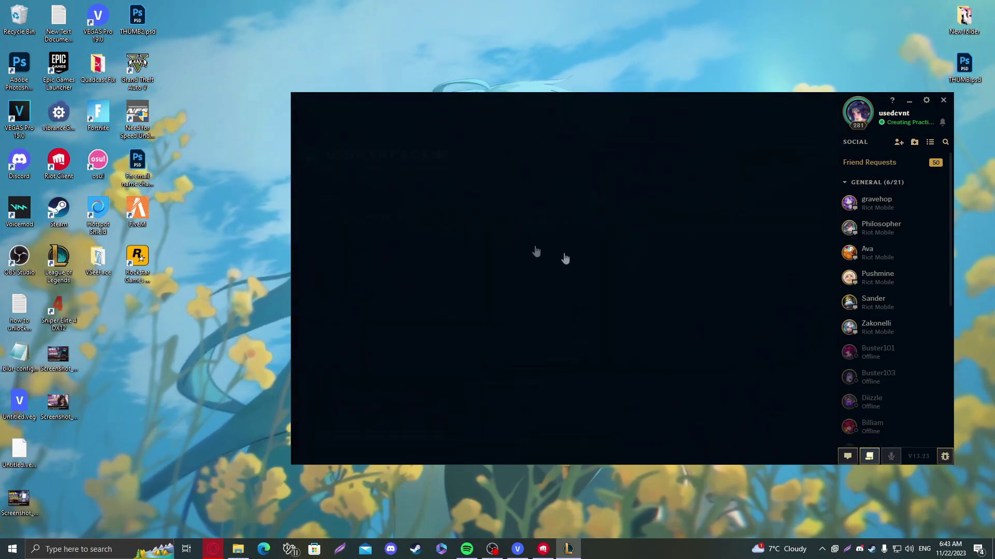
# - Pick Fiora in champion select and lock her in
pyautogui.scroll(-2, 674, 334)
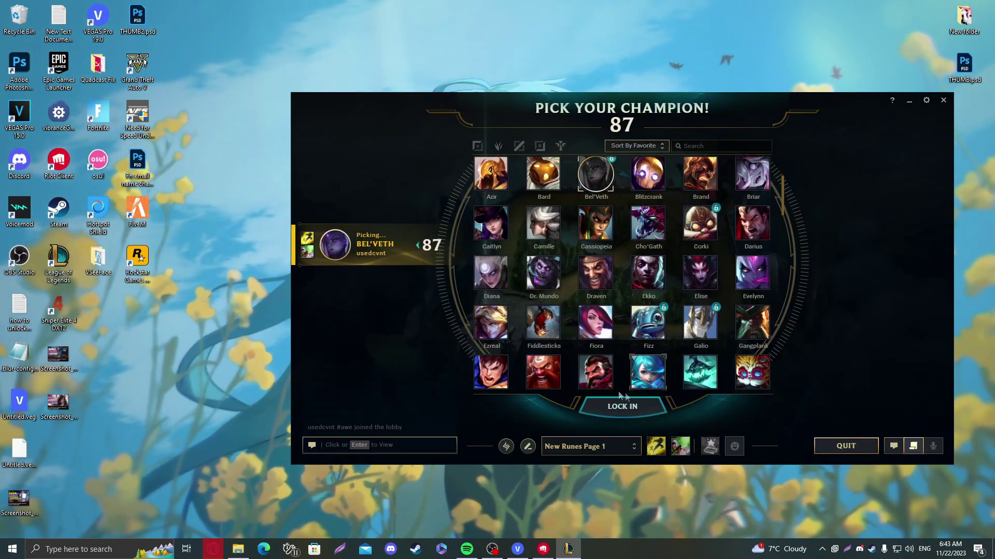
pyautogui.click(596, 322)
pyautogui.click(624, 407)
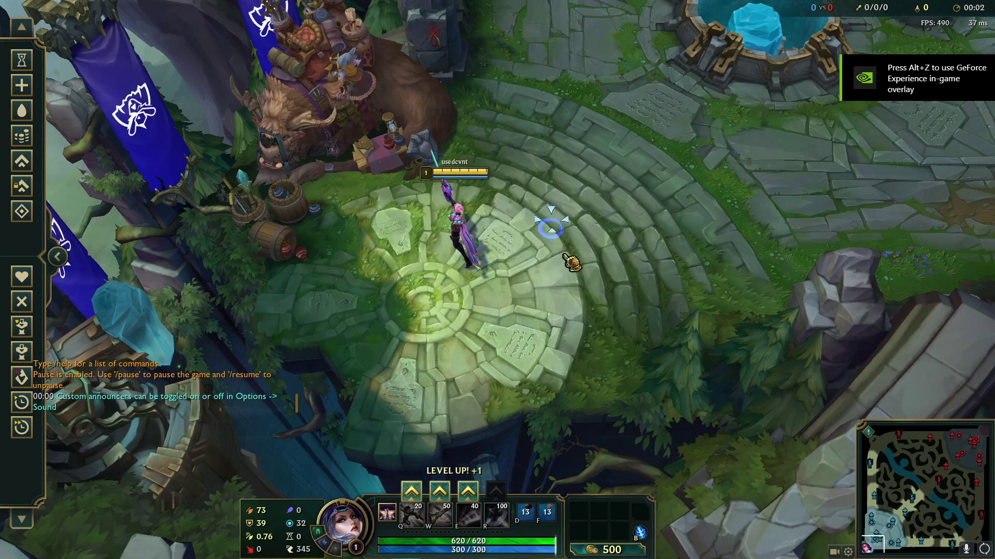
# - Level Fiora up to 8 with the practice sidebar and put a point in her first ability
pyautogui.rightClick(454, 103)
pyautogui.hotkey('ctrl', 'q')
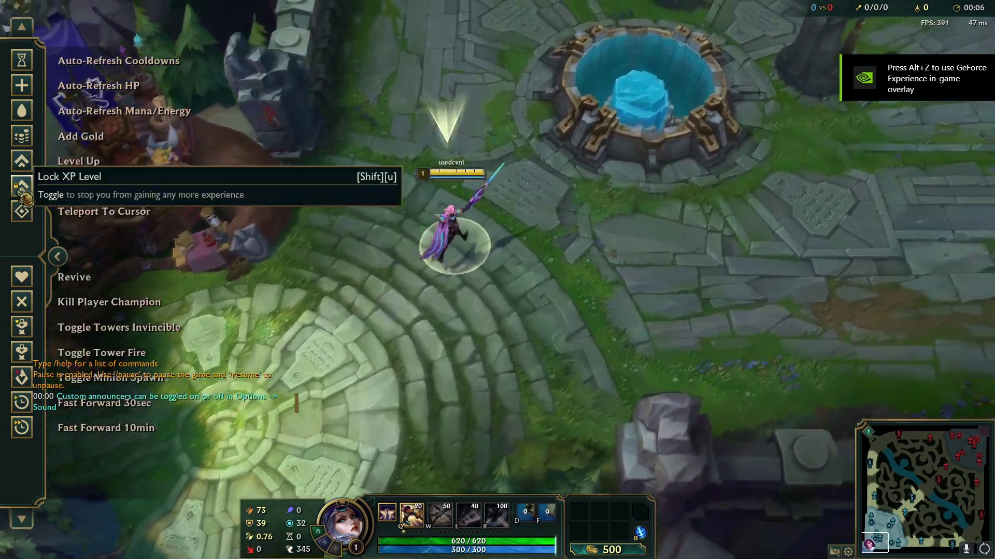
pyautogui.click(23, 166)
pyautogui.click(23, 165)
pyautogui.click(23, 165)
pyautogui.click(23, 166)
pyautogui.click(24, 165)
pyautogui.click(23, 165)
pyautogui.click(23, 165)
pyautogui.rightClick(696, 207)
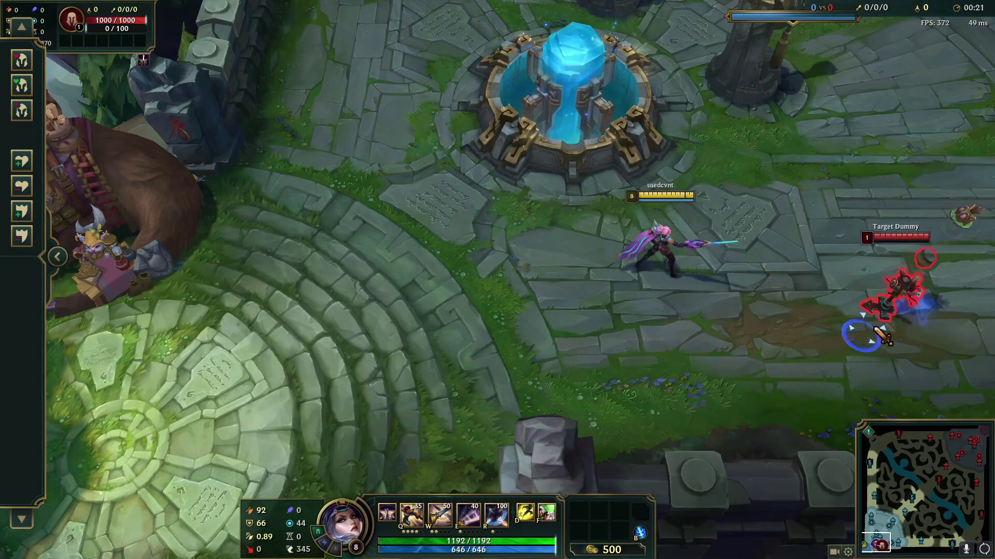
pyautogui.press('space')
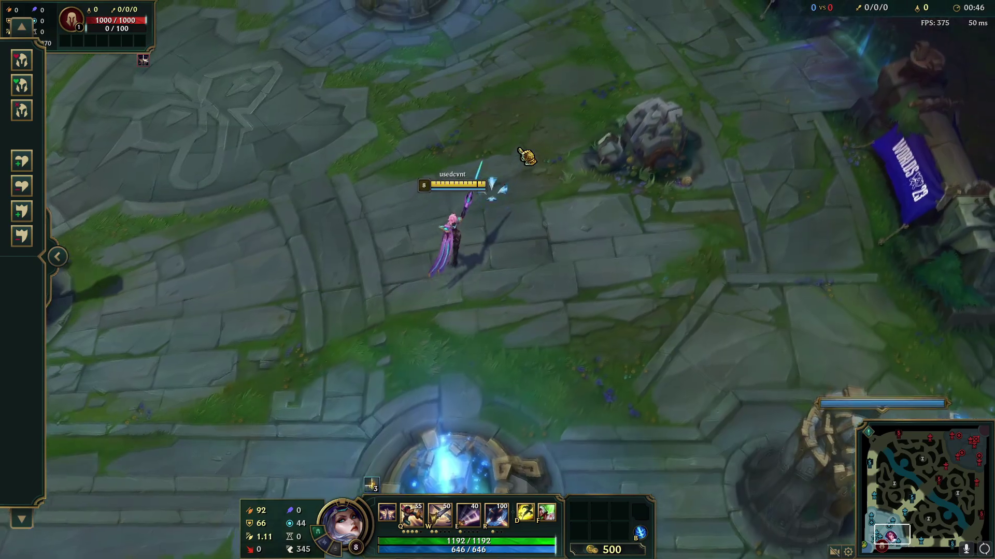
# - Walk Fiora north-east out of the base, past the tower and into the lane
pyautogui.rightClick(520, 150)
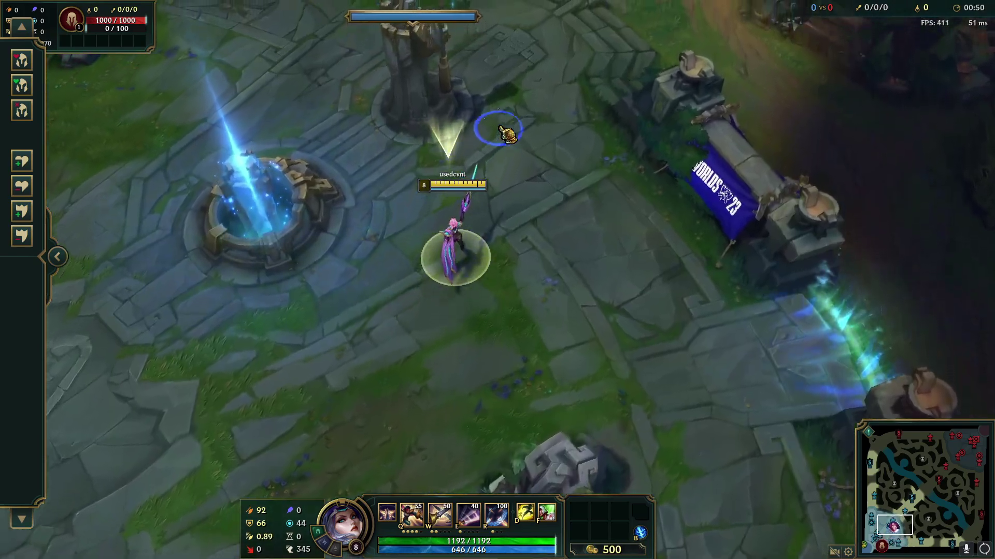
pyautogui.rightClick(505, 134)
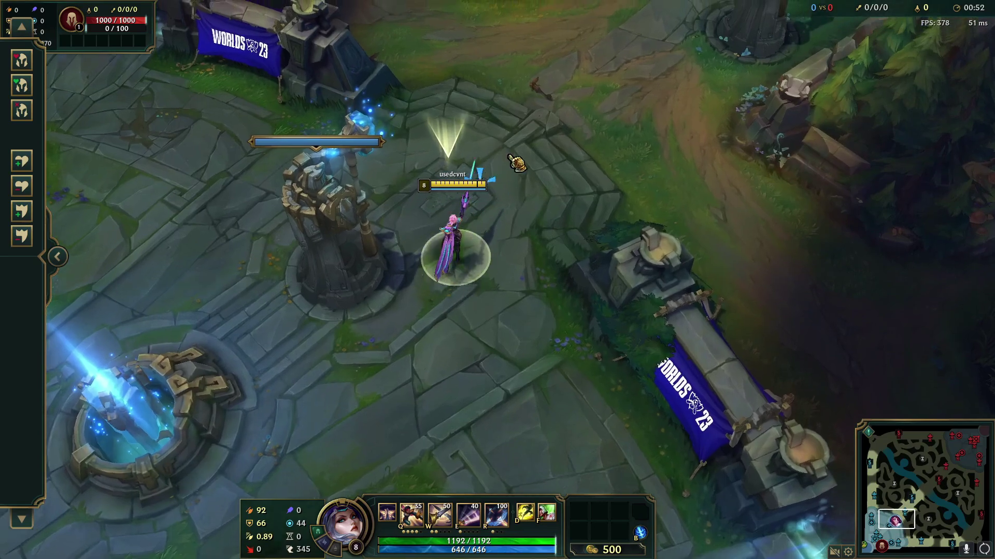
pyautogui.rightClick(570, 202)
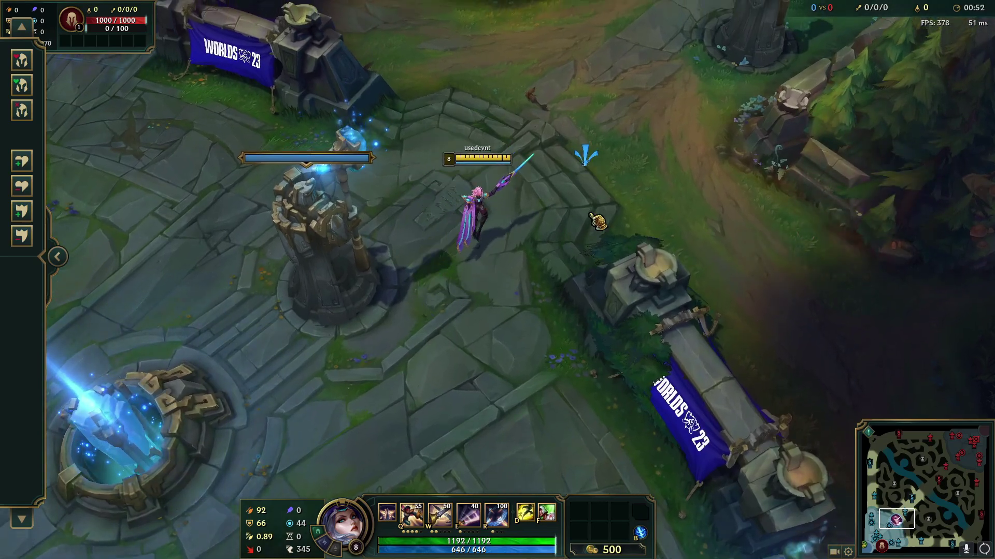
pyautogui.rightClick(617, 213)
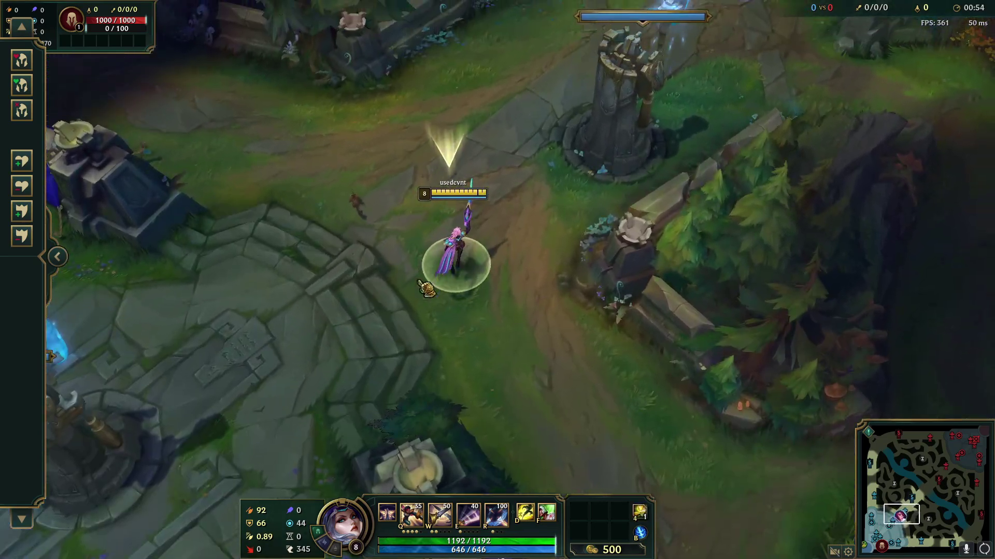
pyautogui.rightClick(432, 267)
pyautogui.rightClick(370, 200)
pyautogui.rightClick(533, 135)
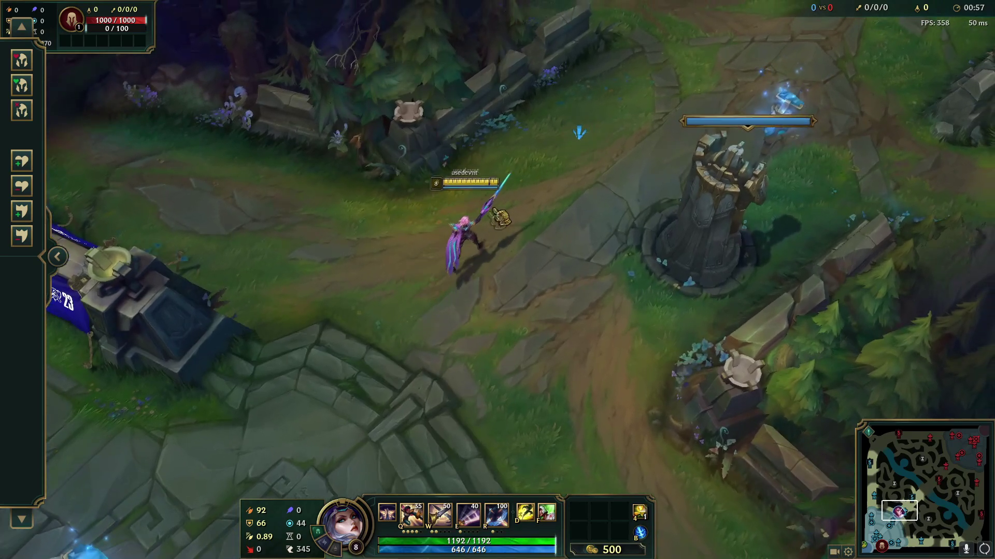
pyautogui.rightClick(617, 138)
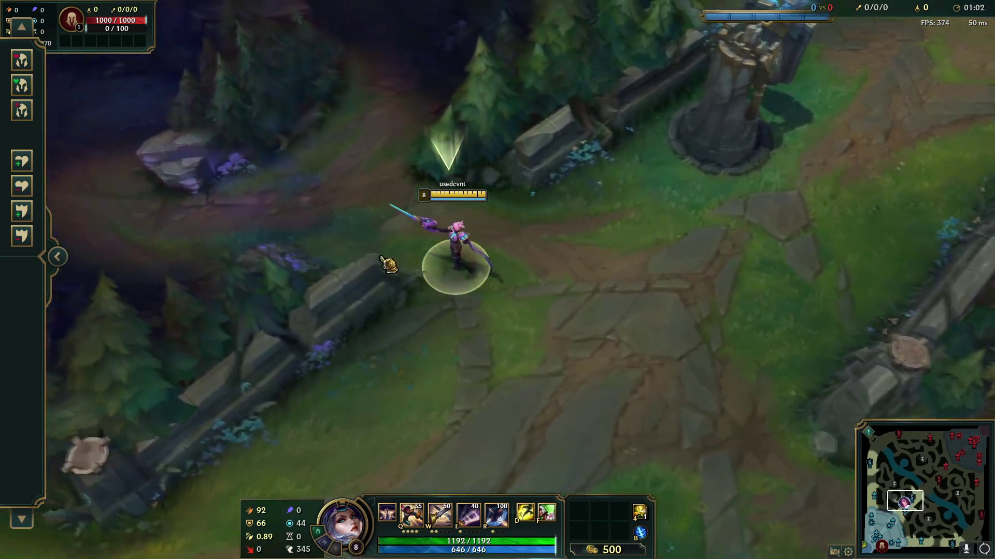
pyautogui.rightClick(477, 332)
pyautogui.rightClick(589, 411)
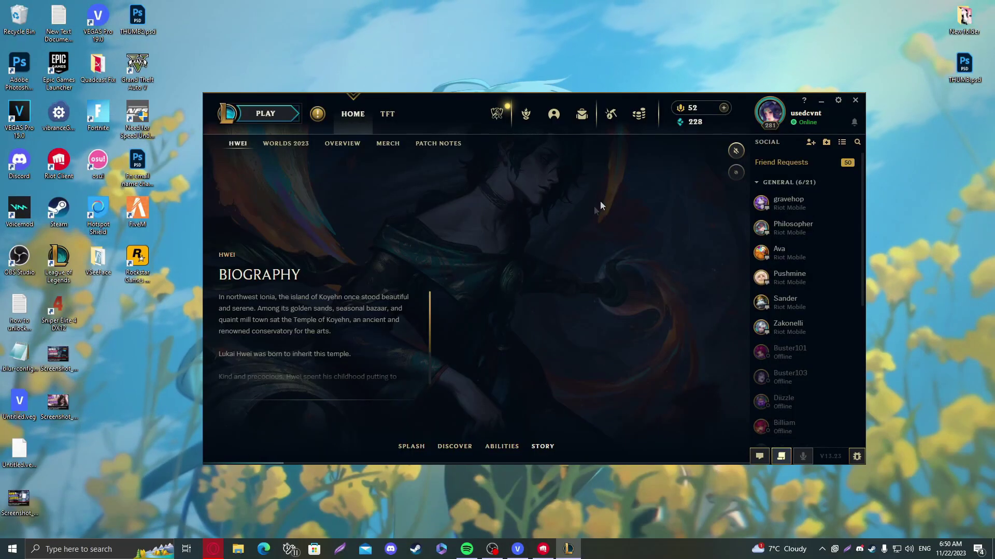
# - Exit the League client, quit Riot Client from its tray icon, then open Task Manager
pyautogui.click(854, 101)
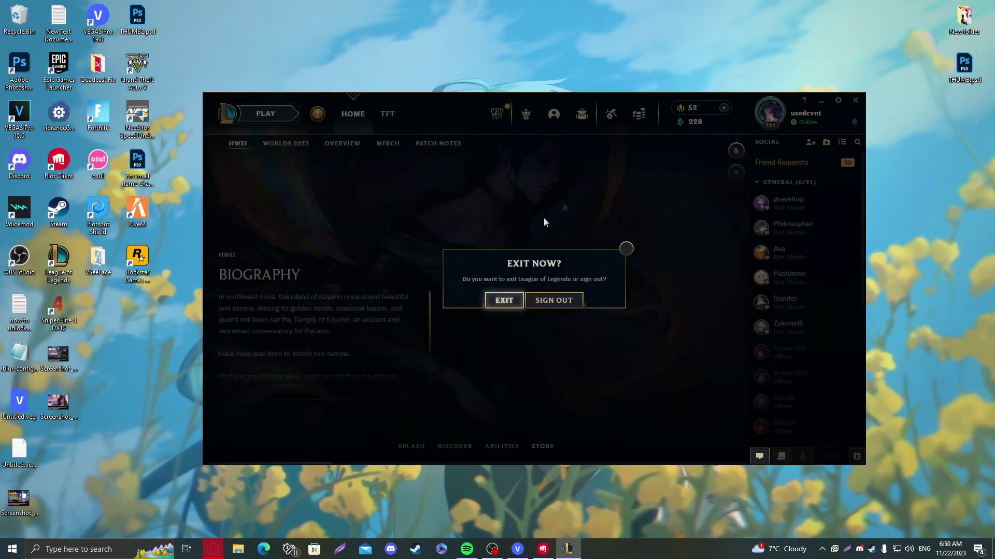
pyautogui.click(505, 301)
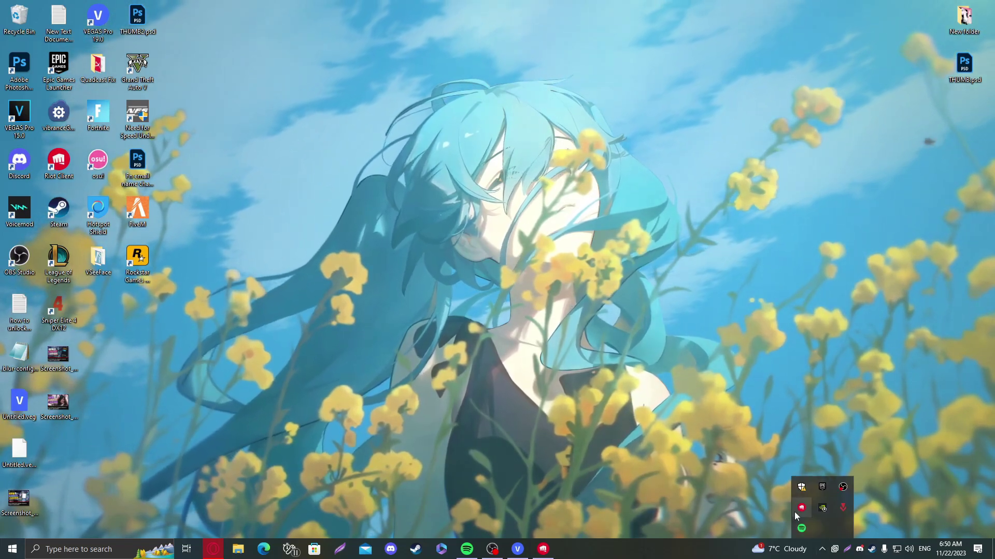
pyautogui.rightClick(801, 507)
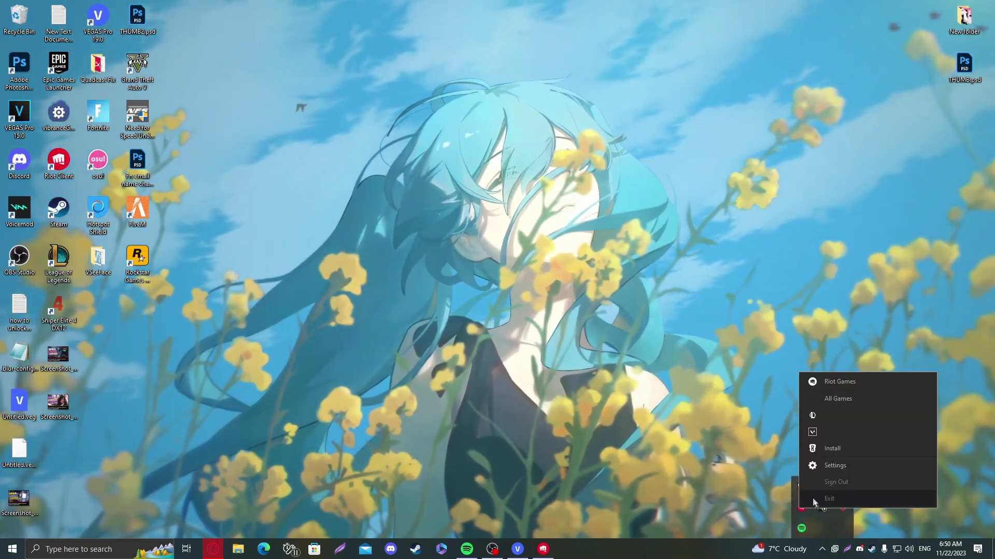
pyautogui.click(829, 499)
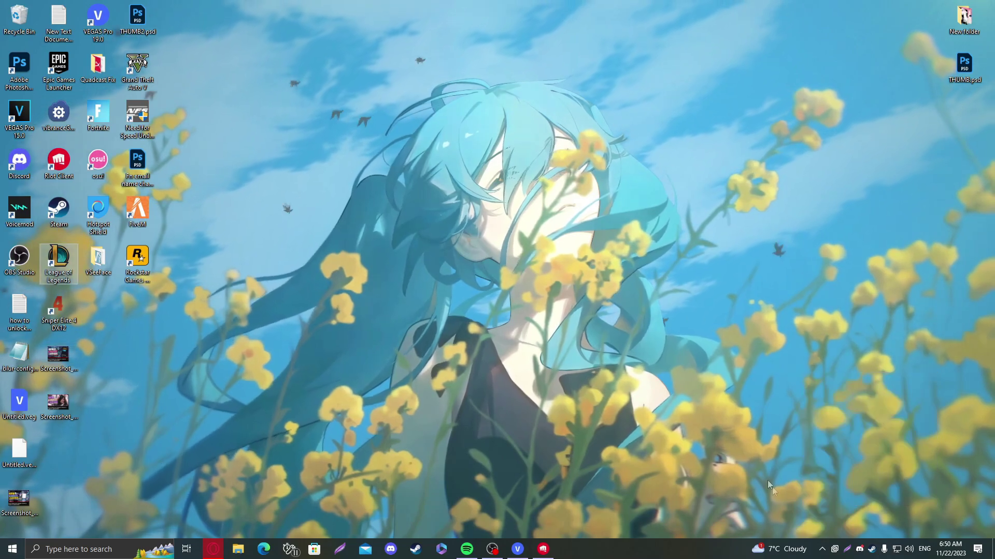
pyautogui.click(822, 549)
pyautogui.rightClick(802, 508)
pyautogui.click(833, 496)
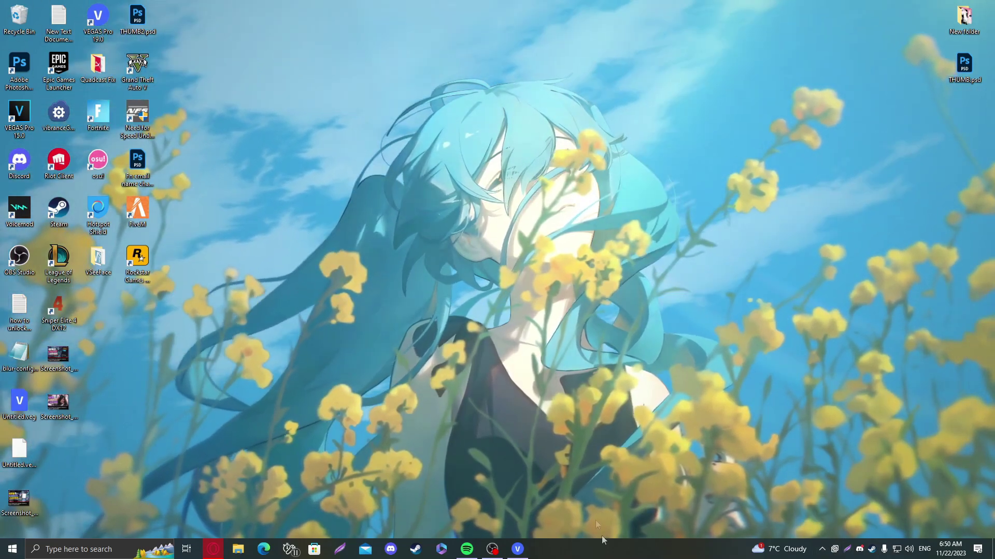
pyautogui.rightClick(790, 548)
pyautogui.click(654, 507)
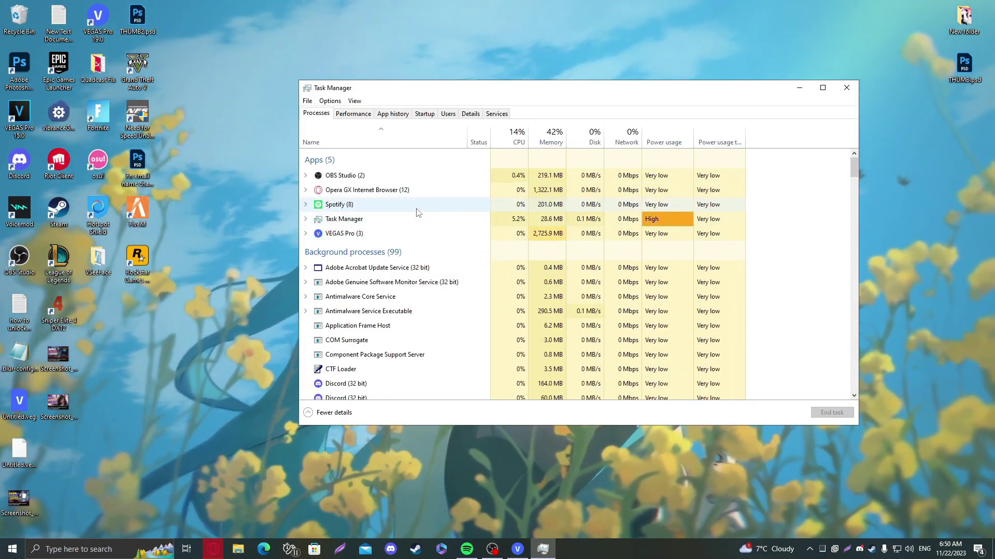
# - Scroll the Task Manager process list for leftover Riot processes, then close Task Manager
pyautogui.scroll(-2, 387, 244)
pyautogui.scroll(-5, 387, 243)
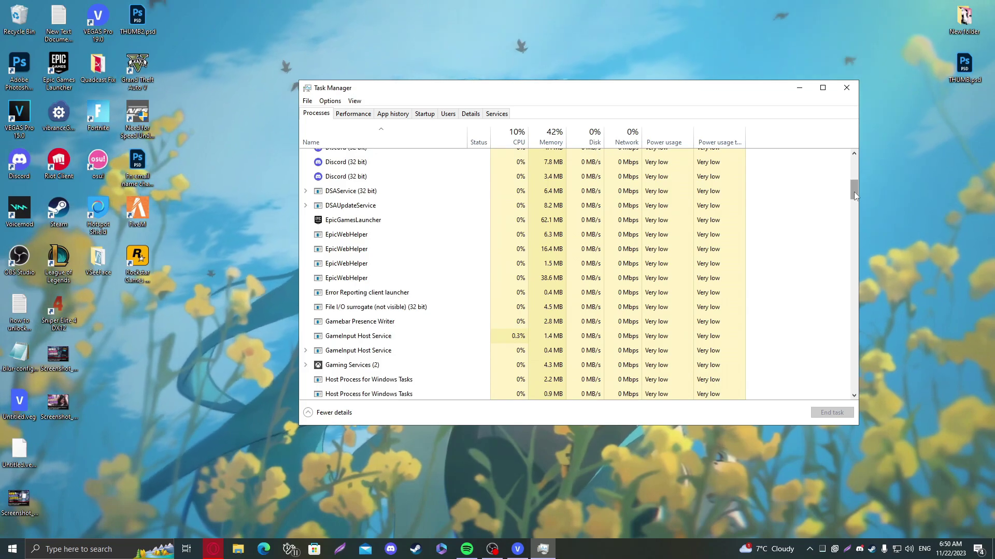
pyautogui.moveTo(855, 196); pyautogui.dragTo(852, 169)
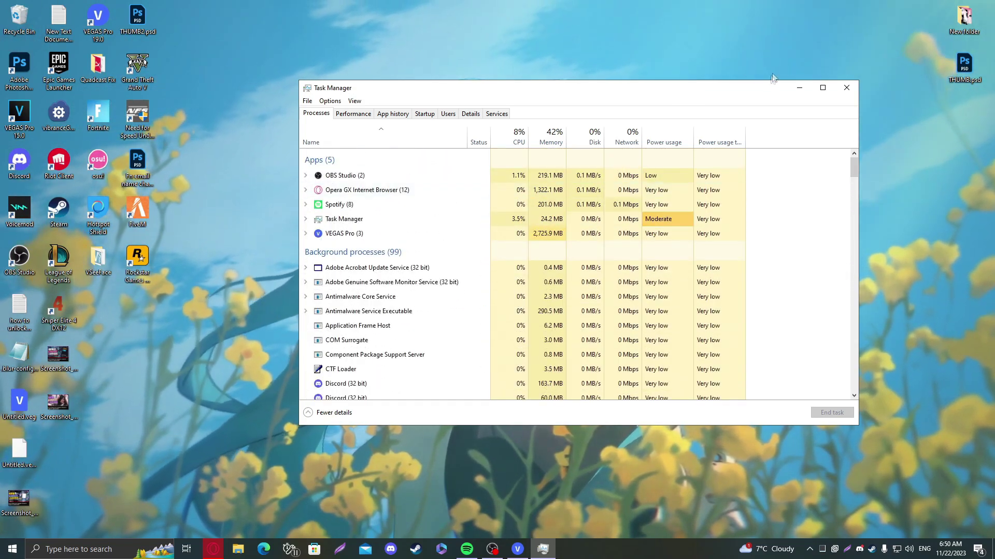
pyautogui.click(847, 88)
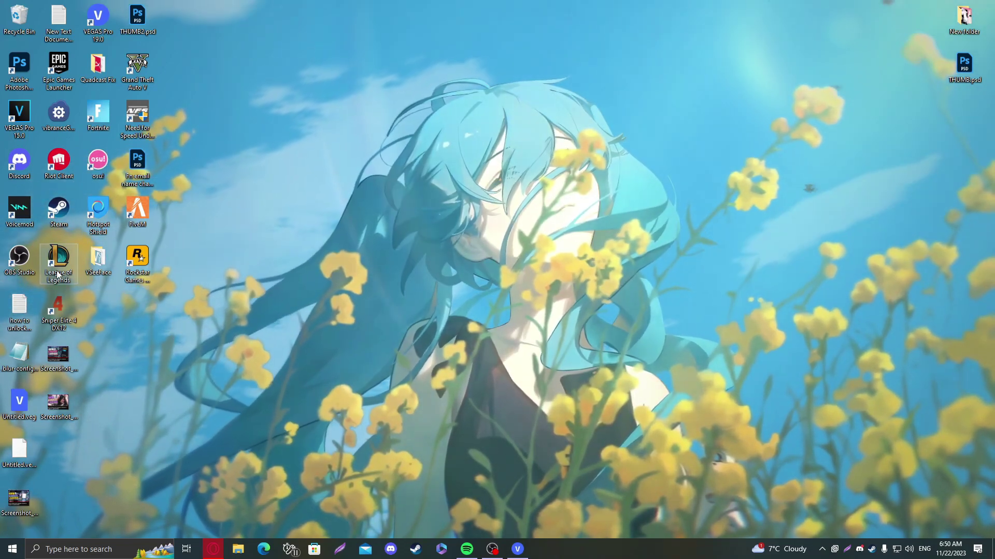
pyautogui.rightClick(52, 264)
# - Go from the desktop shortcut's file location to Riot Games > League of Legends and find LeagueClient.exe - Shortcut
pyautogui.click(77, 523)
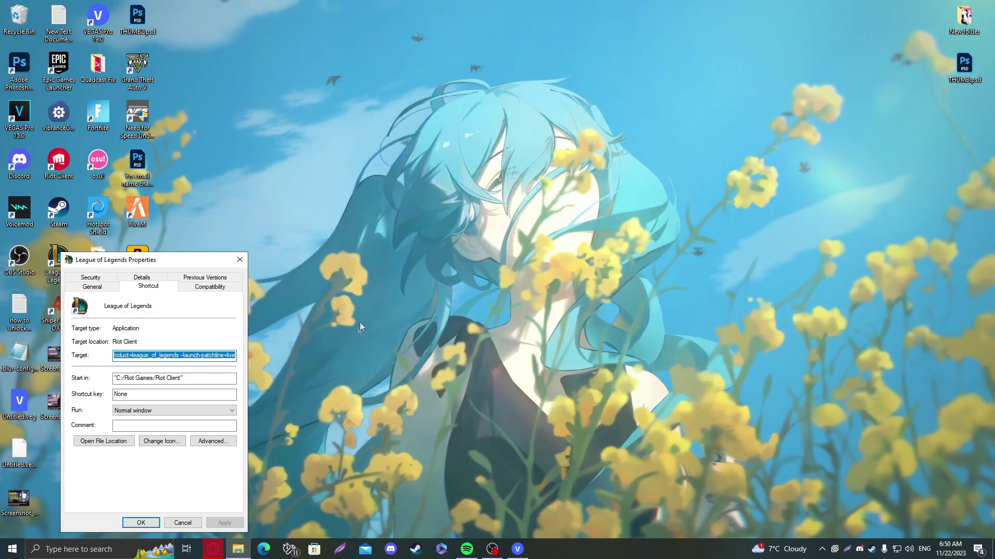
pyautogui.click(103, 441)
pyautogui.click(234, 260)
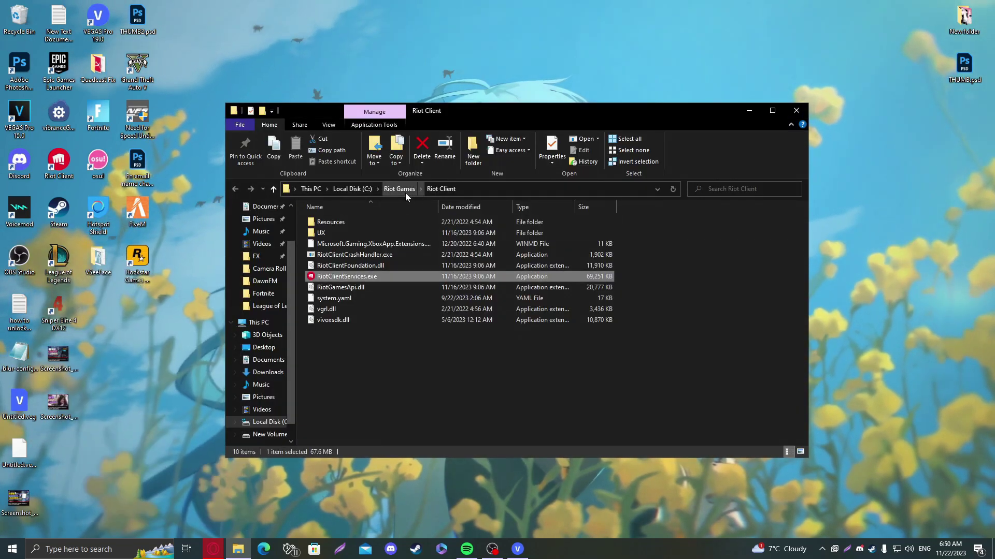
pyautogui.click(399, 189)
pyautogui.doubleClick(341, 223)
pyautogui.scroll(-1, 409, 281)
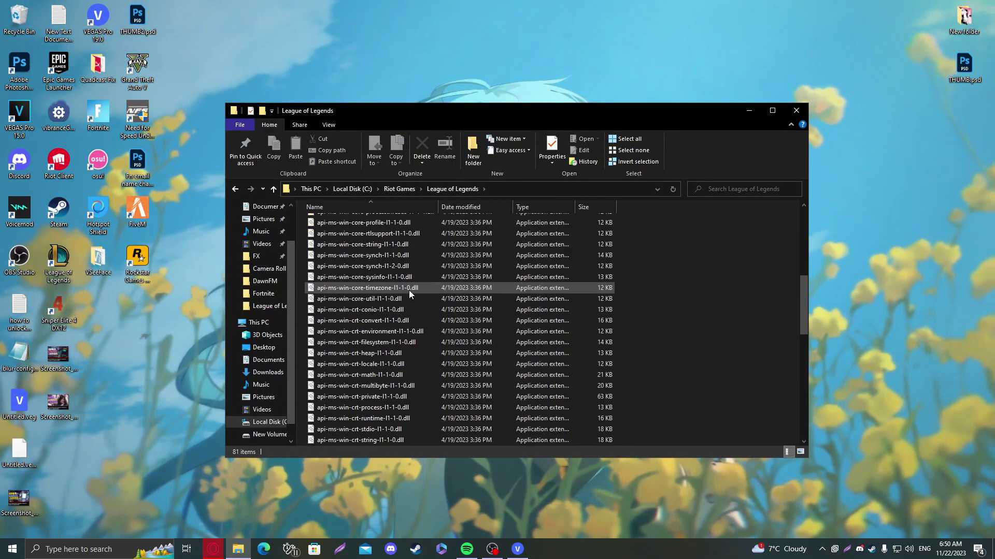
pyautogui.scroll(-8, 408, 288)
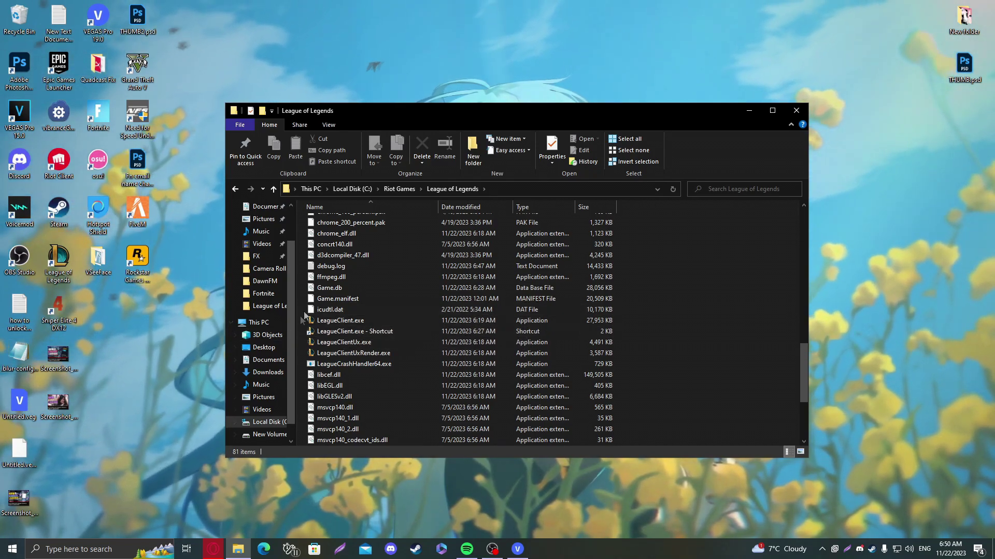
pyautogui.click(54, 262)
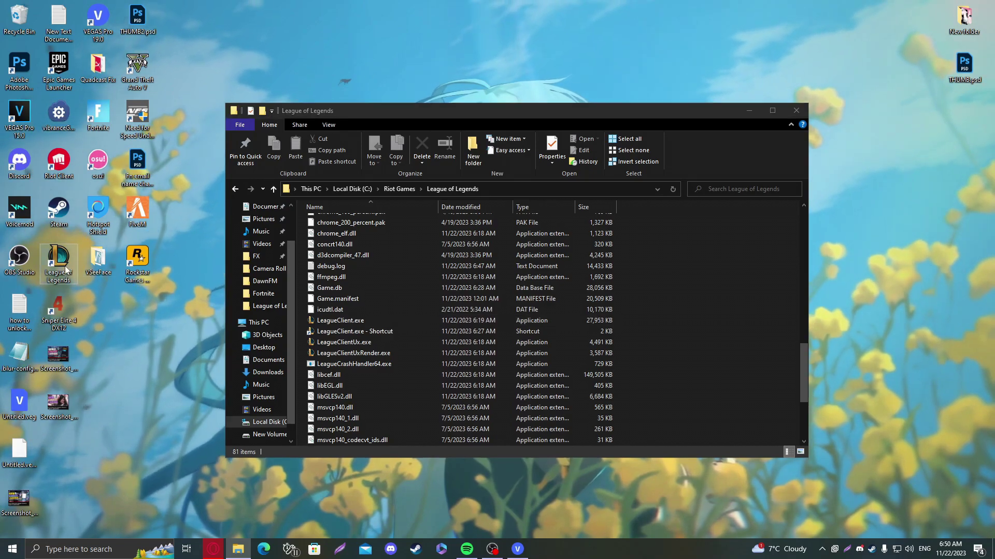
# - Edit the LeagueClient.exe shortcut's Target to end with --locale=ko_KR instead of en_GB, then apply and close
pyautogui.click(337, 333)
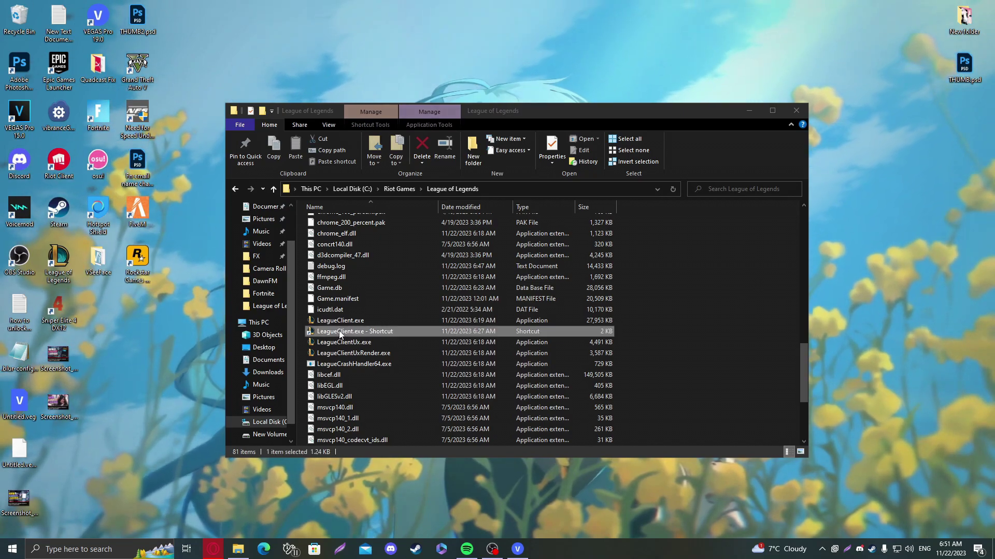
pyautogui.rightClick(337, 333)
pyautogui.click(382, 322)
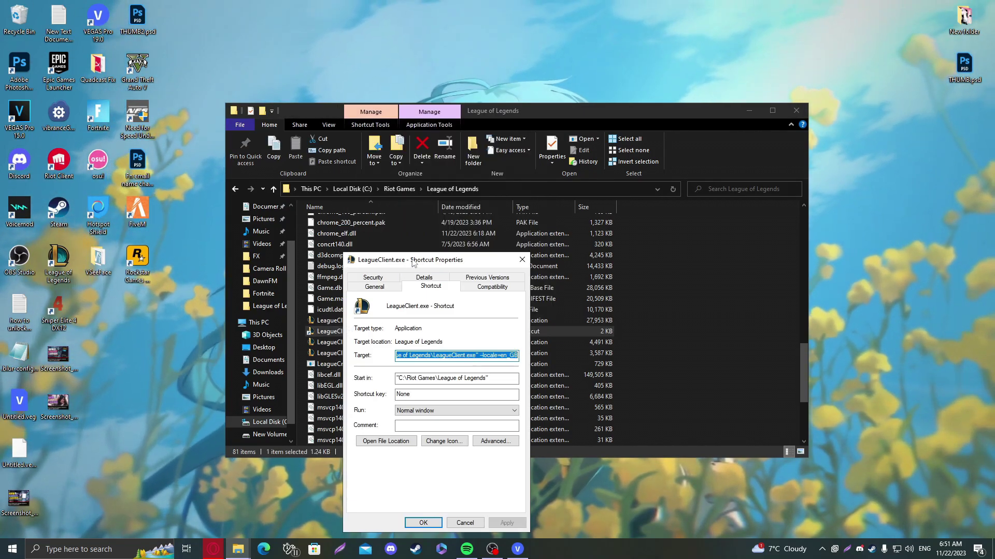
pyautogui.moveTo(425, 259); pyautogui.dragTo(540, 128)
pyautogui.click(596, 224)
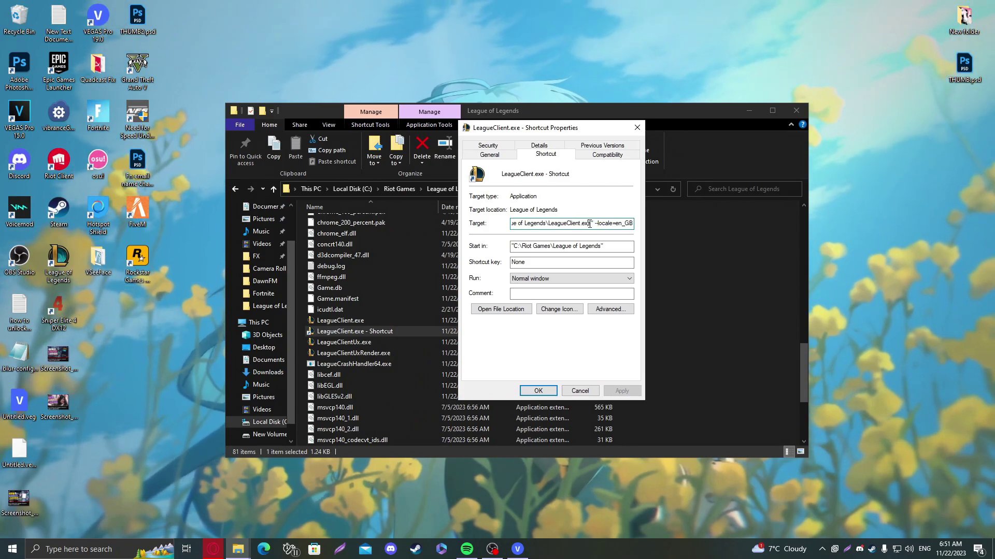
pyautogui.moveTo(599, 223); pyautogui.dragTo(621, 224)
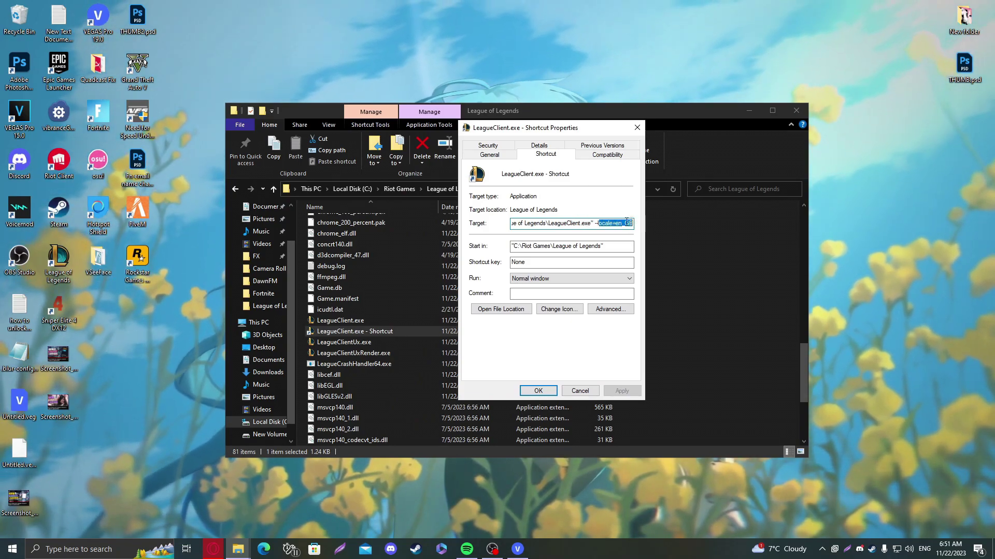
pyautogui.click(617, 224)
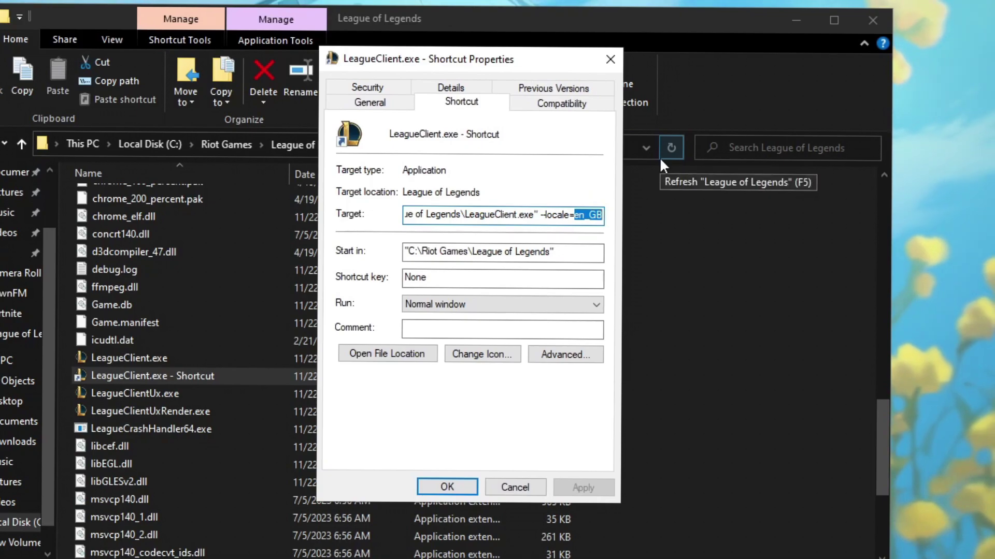
pyautogui.write('ko_')
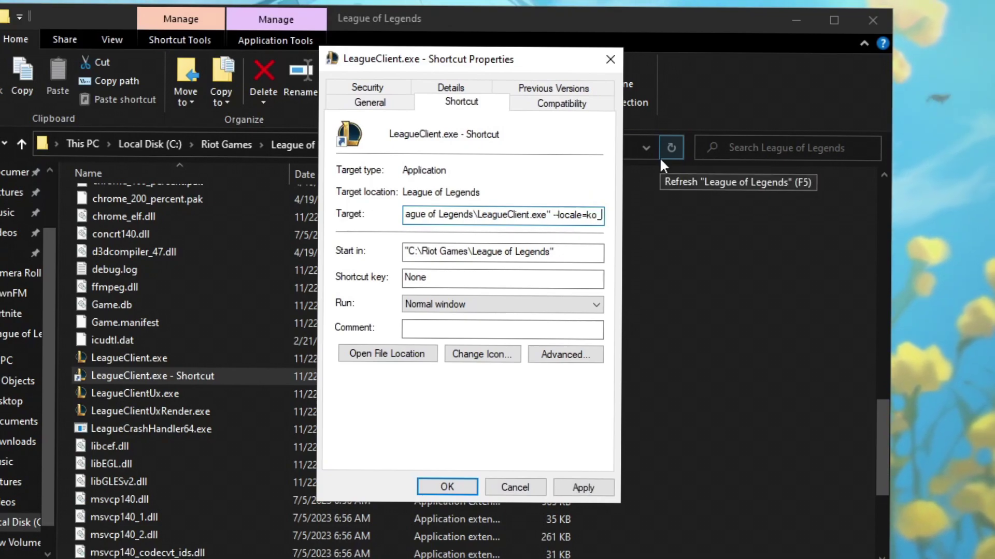
pyautogui.write('KR')
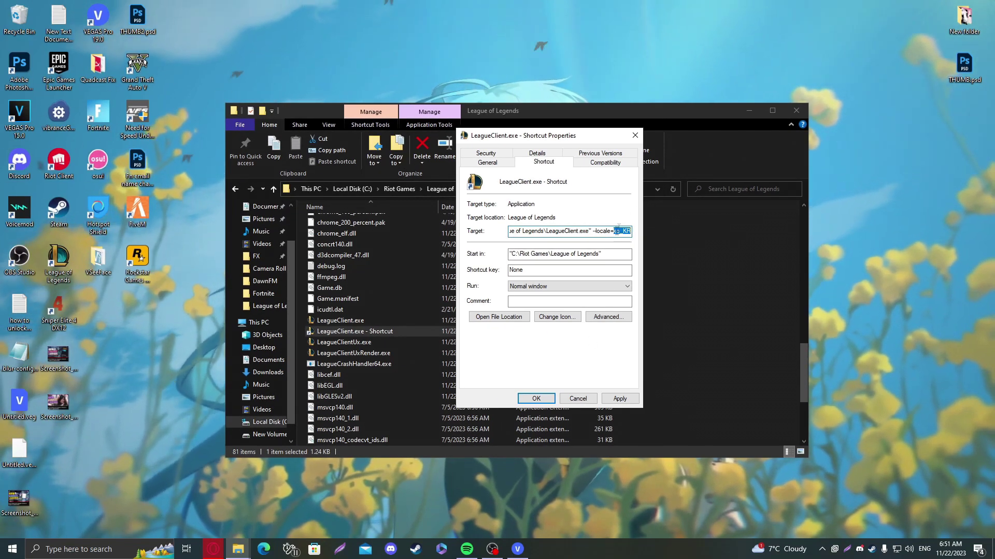
pyautogui.click(620, 400)
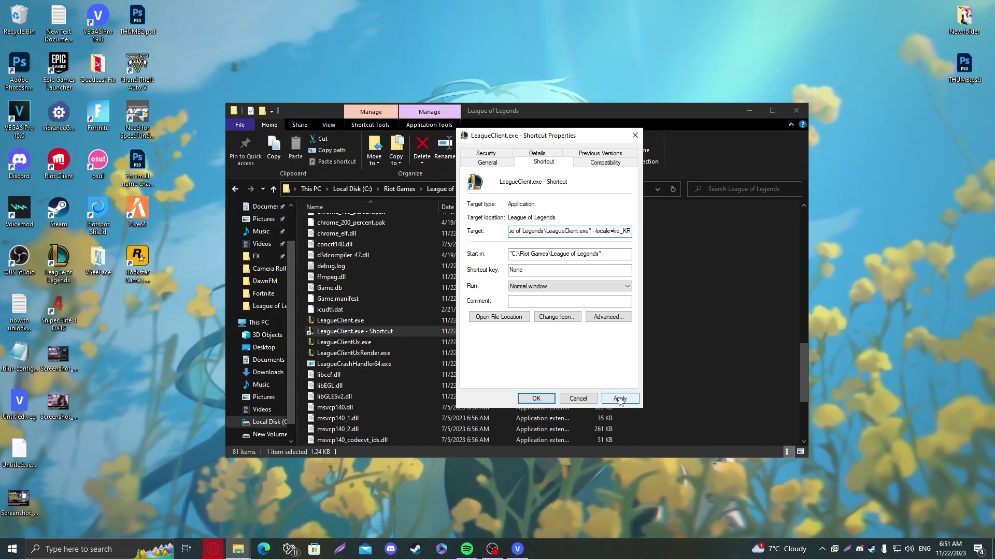
pyautogui.click(536, 398)
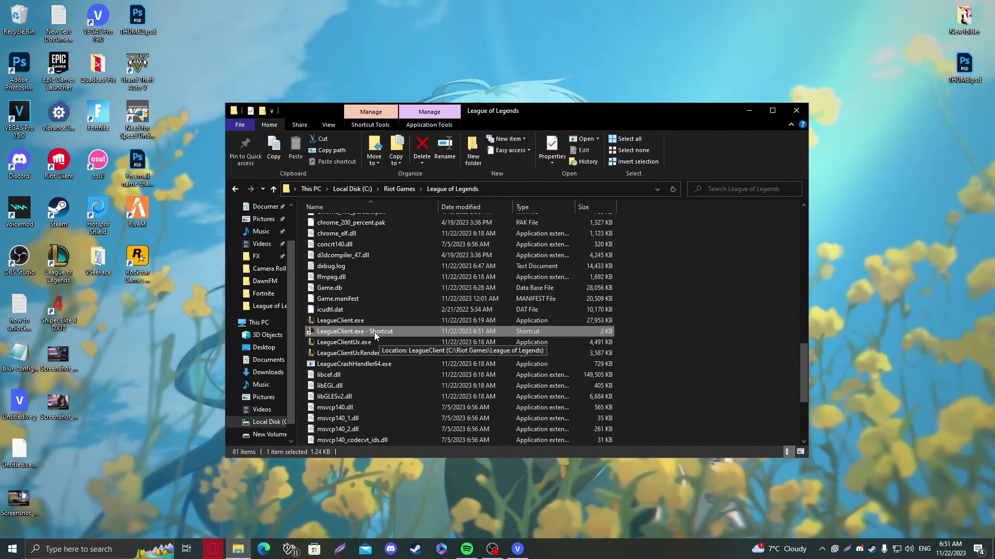
# - Run LeagueClient.exe - Shortcut as administrator so the client launches in Korean
pyautogui.rightClick(322, 333)
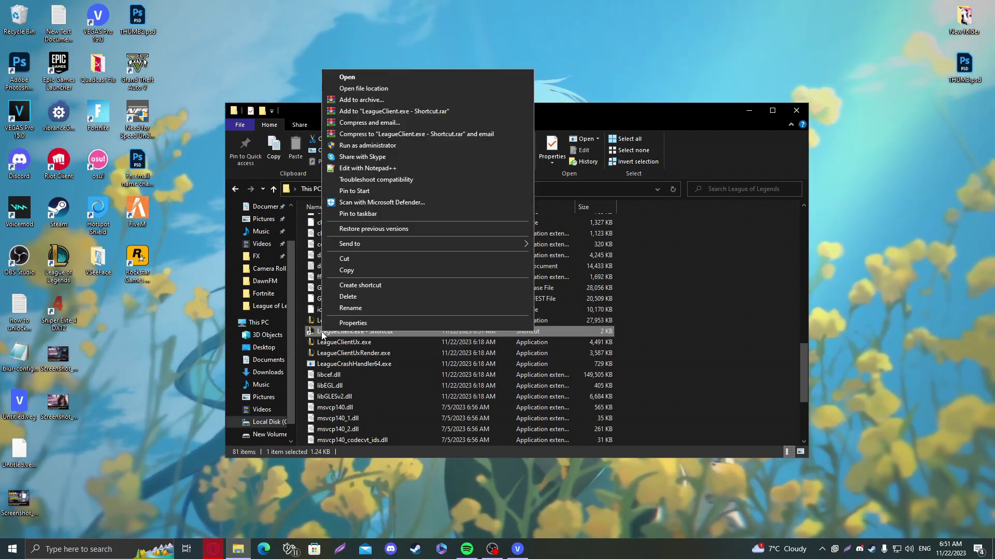
pyautogui.click(354, 334)
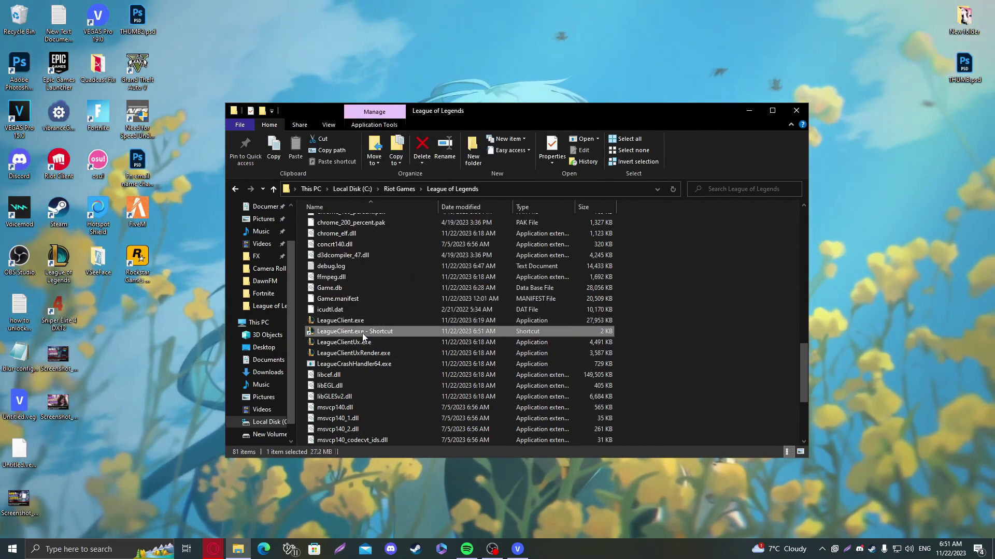
pyautogui.rightClick(362, 333)
pyautogui.click(408, 147)
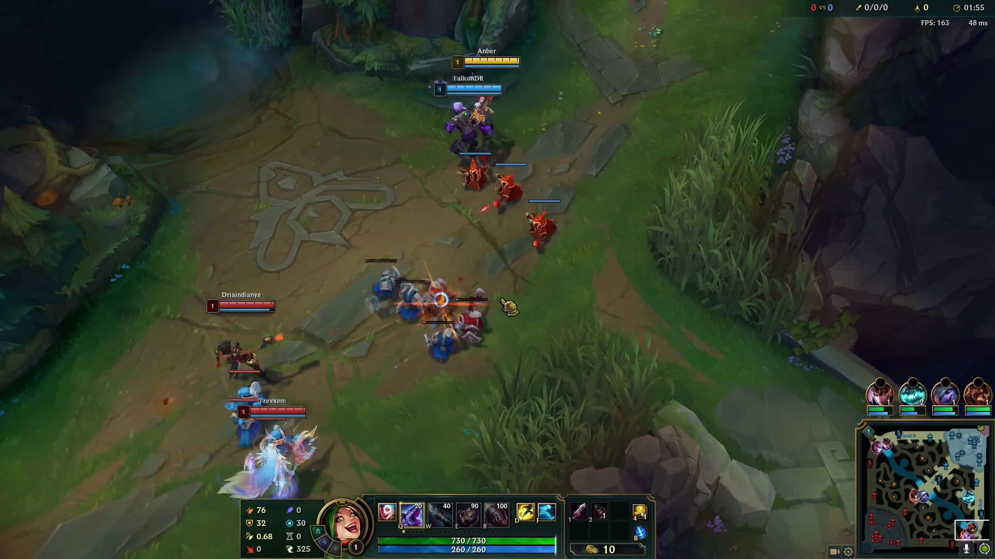
# - Cast Q on the lane minions and keep attacking them from the grass, raising Jinx's gold to 68
pyautogui.press('q')
pyautogui.rightClick(717, 167)
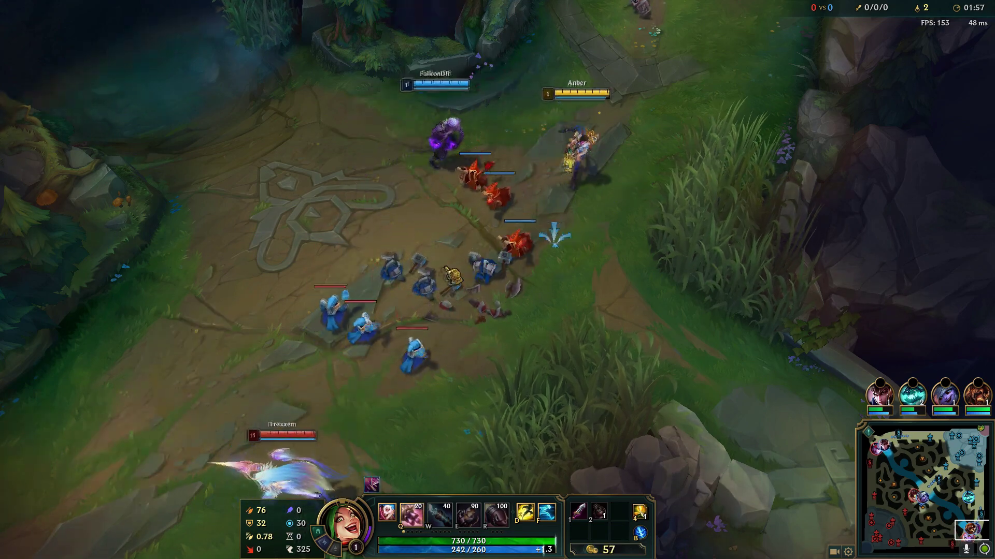
pyautogui.rightClick(528, 357)
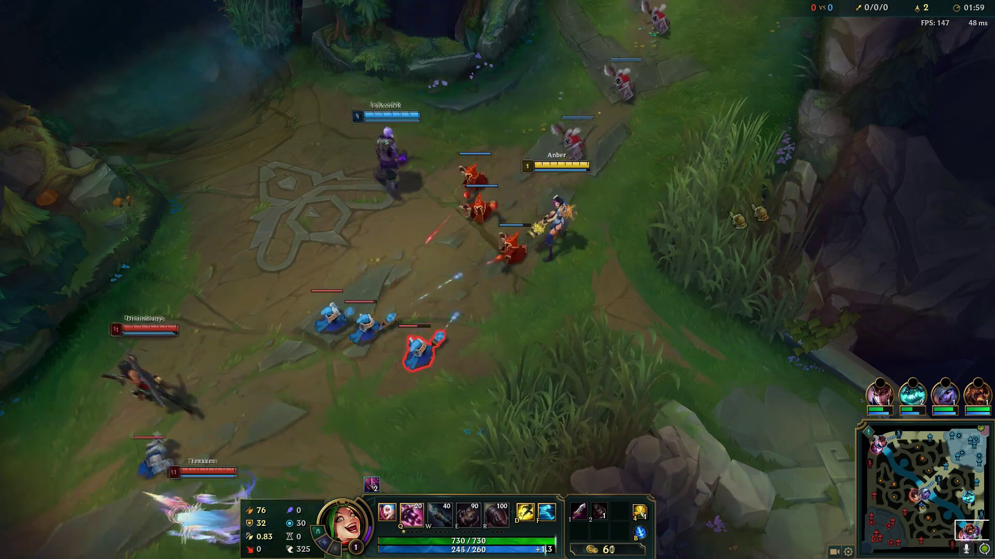
pyautogui.rightClick(422, 304)
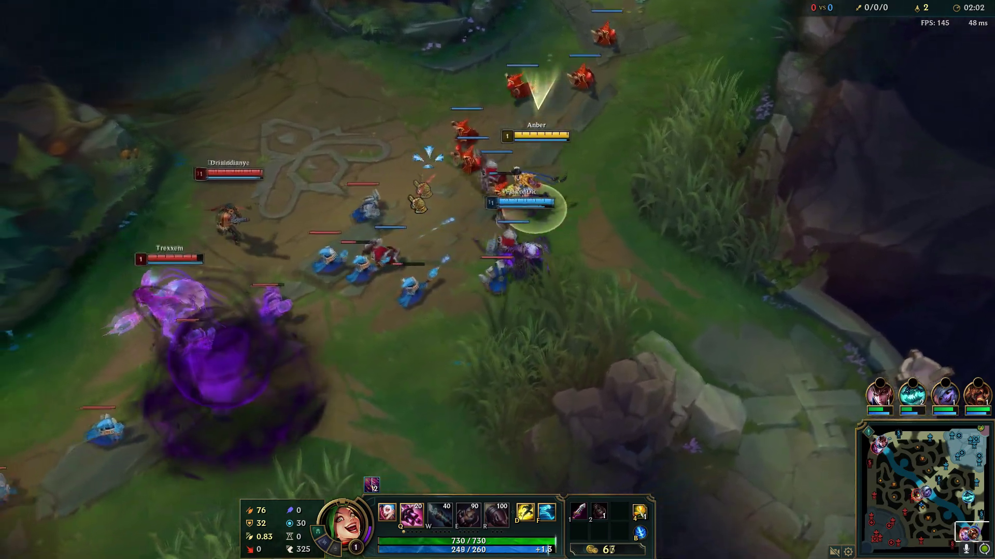
pyautogui.rightClick(725, 166)
pyautogui.rightClick(395, 289)
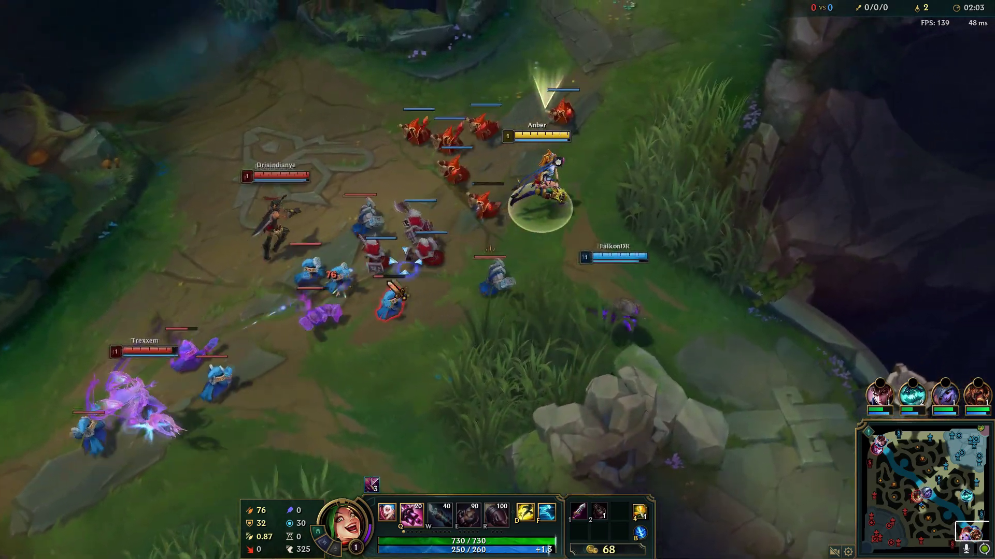